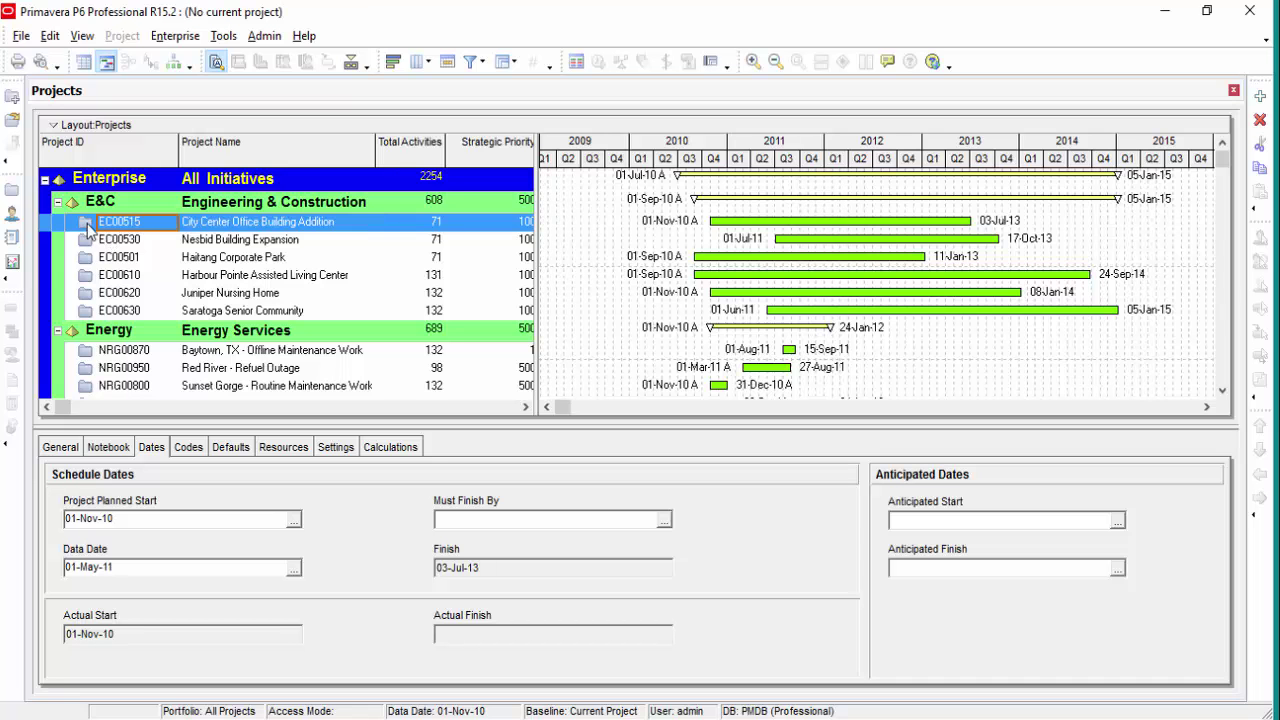
Select the City Center Office Building Addition project (EC00515) and bring up the Open Project dialog
{"action": "left_click", "coordinate": [92, 259]}
{"action": "left_click", "coordinate": [87, 226]}
{"action": "left_click", "coordinate": [18, 37]}
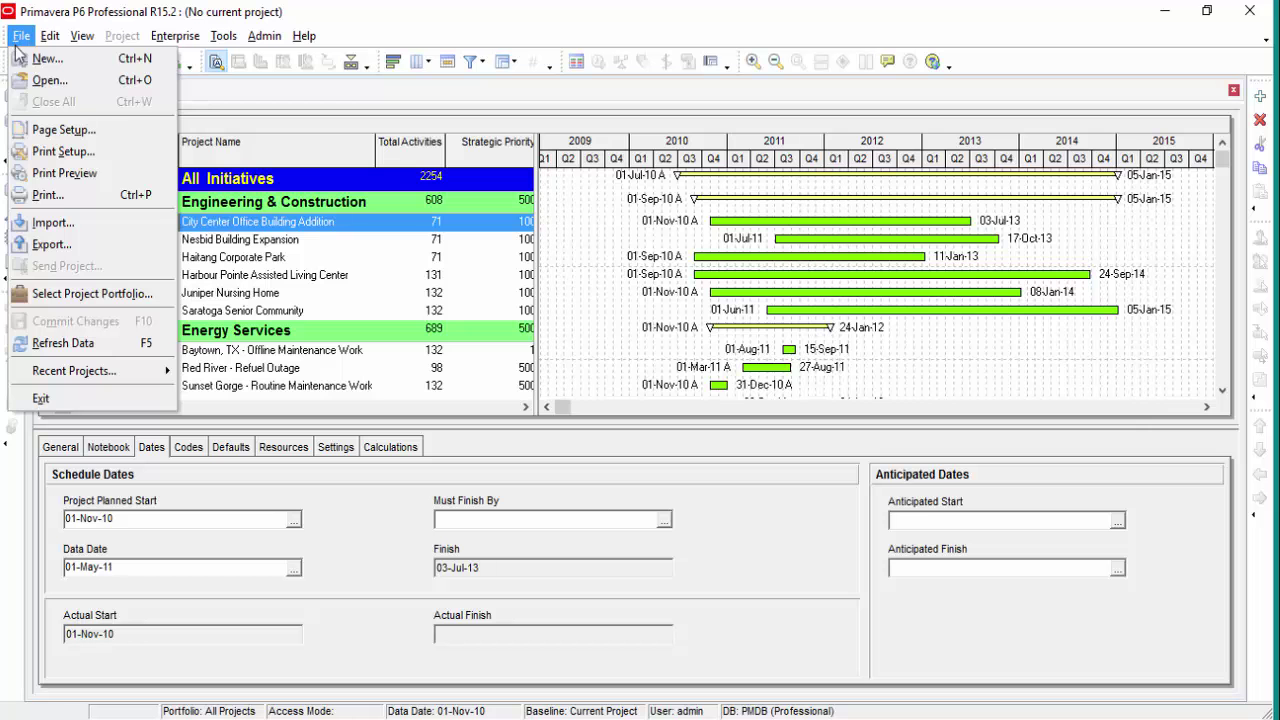
{"action": "left_click", "coordinate": [40, 82]}
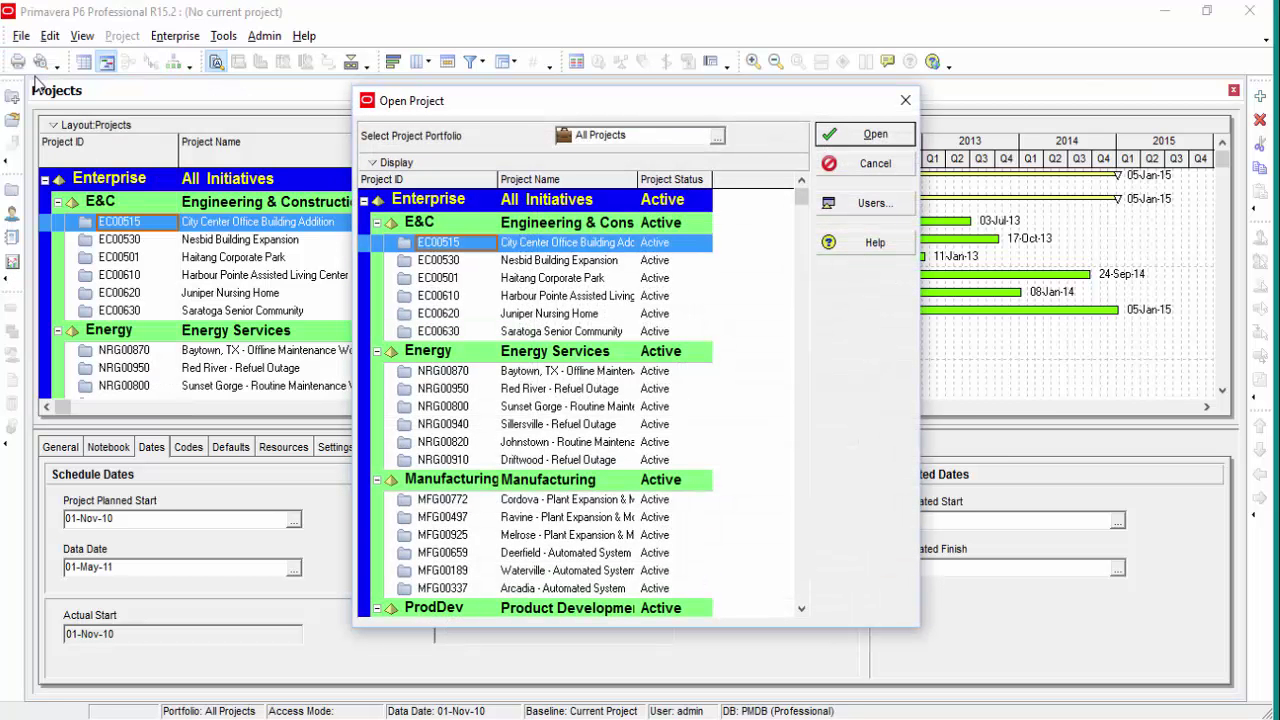
Reposition and enlarge the Open Project dialog, and view the list of project users
{"action": "left_click_drag", "start_coordinate": [565, 103], "coordinate": [567, 86]}
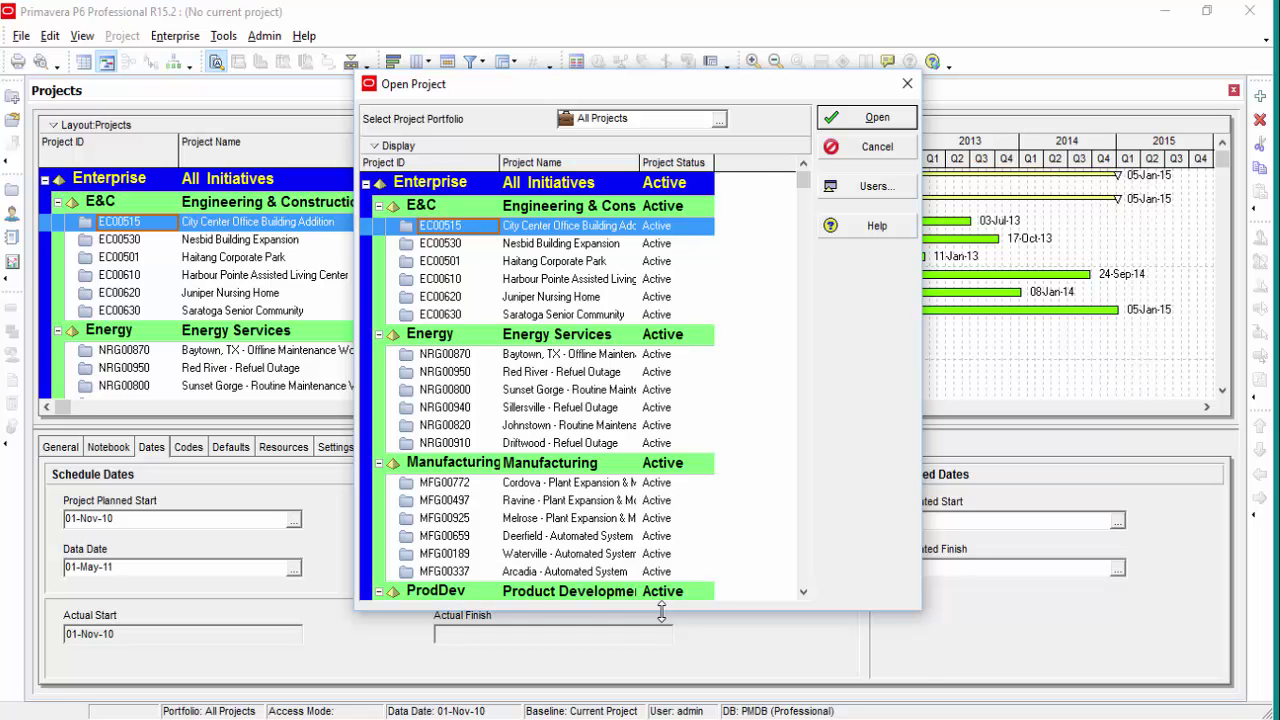
{"action": "left_click_drag", "start_coordinate": [661, 613], "coordinate": [661, 665]}
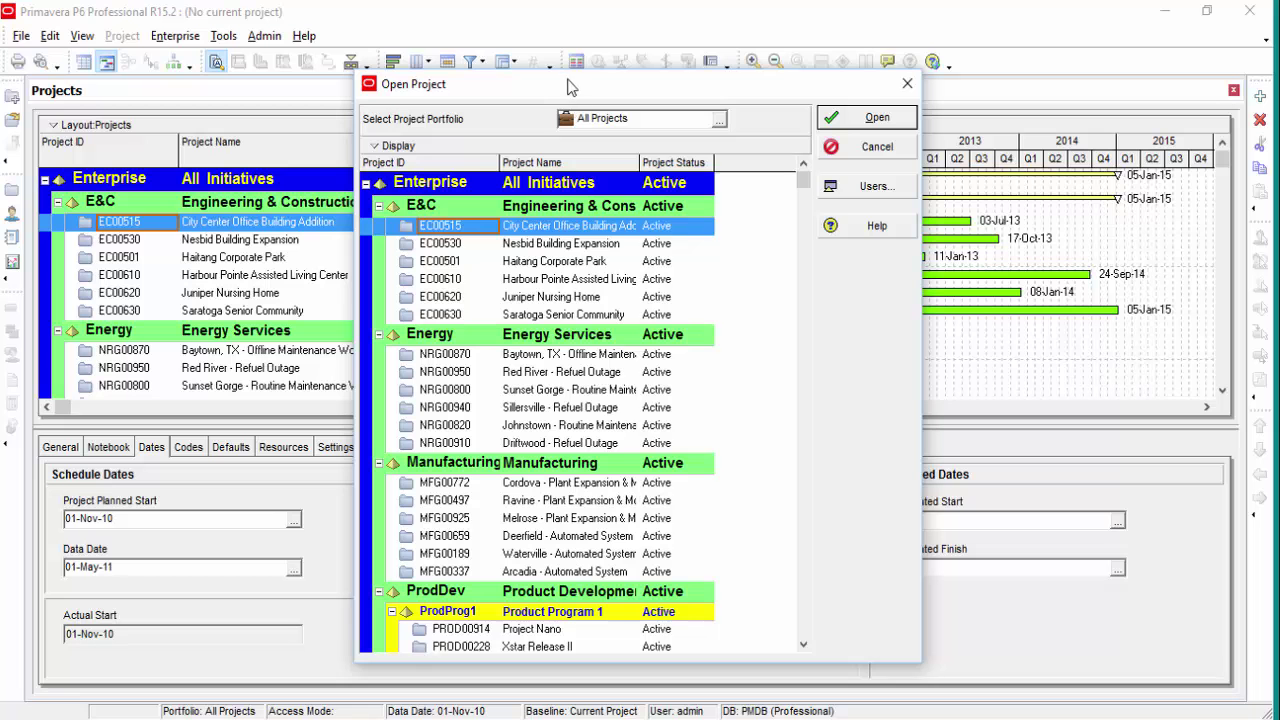
{"action": "left_click_drag", "start_coordinate": [567, 82], "coordinate": [561, 34]}
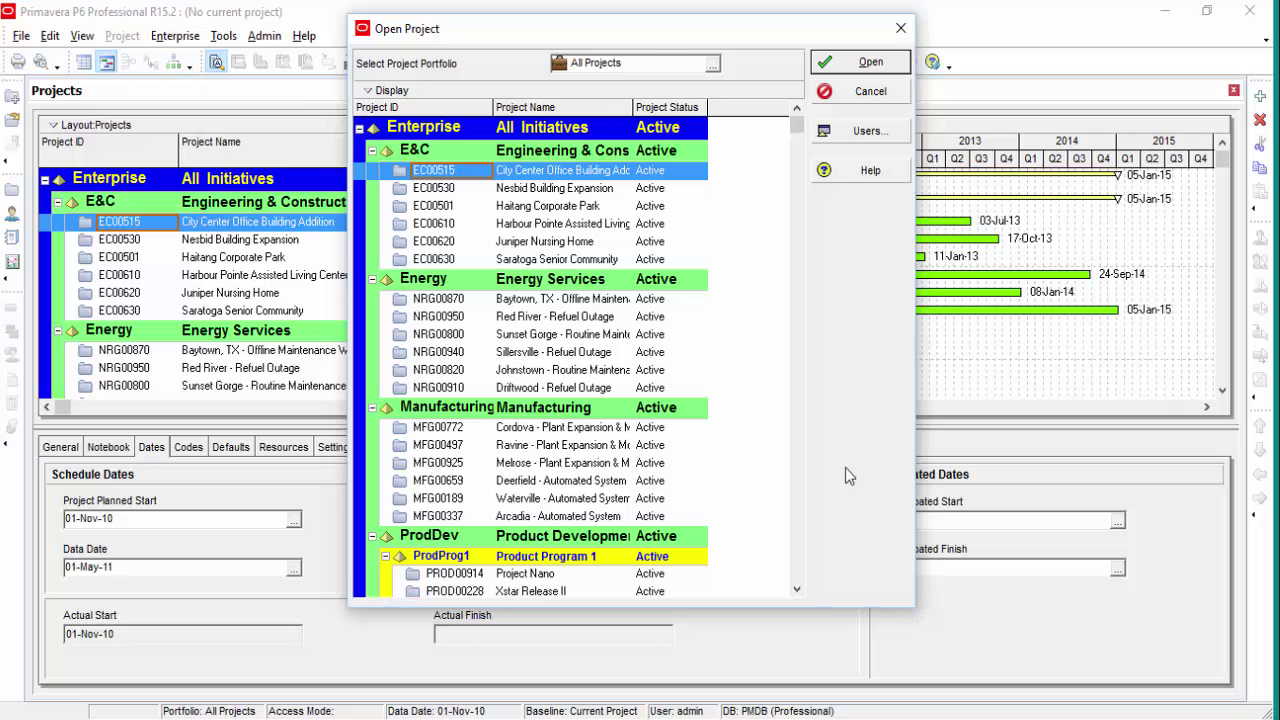
{"action": "left_click", "coordinate": [840, 133]}
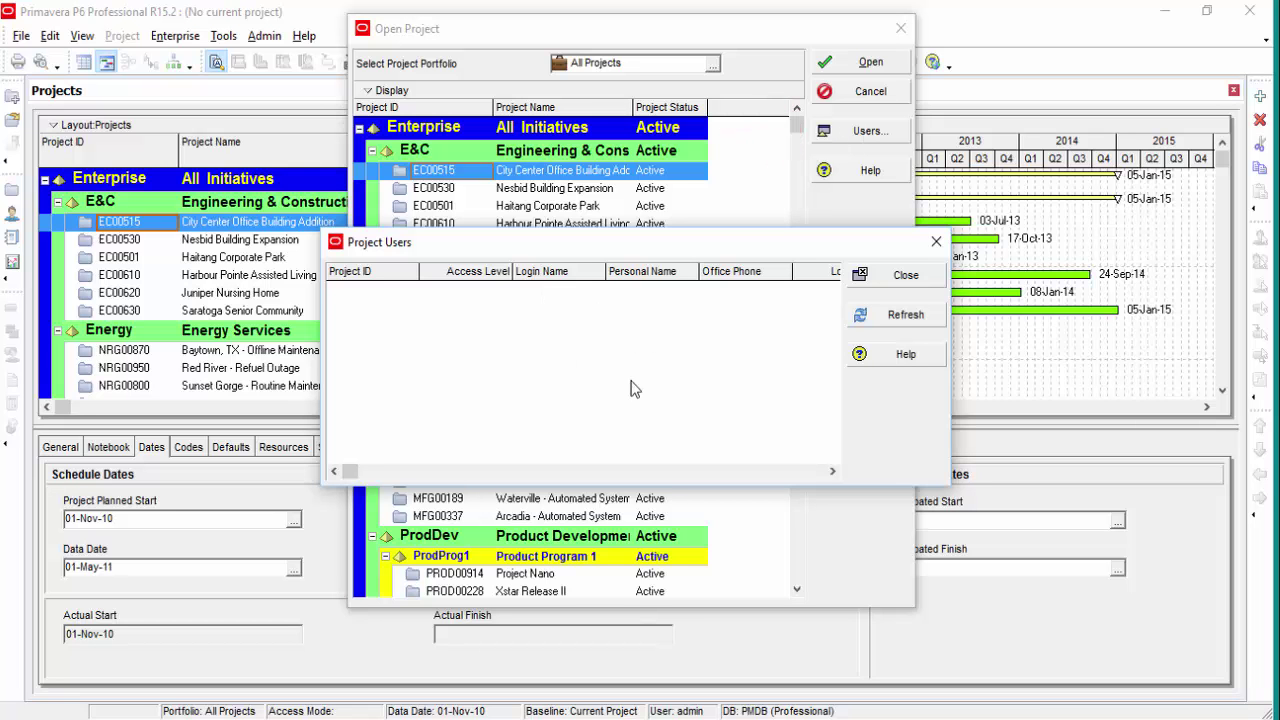
{"action": "left_click", "coordinate": [897, 275]}
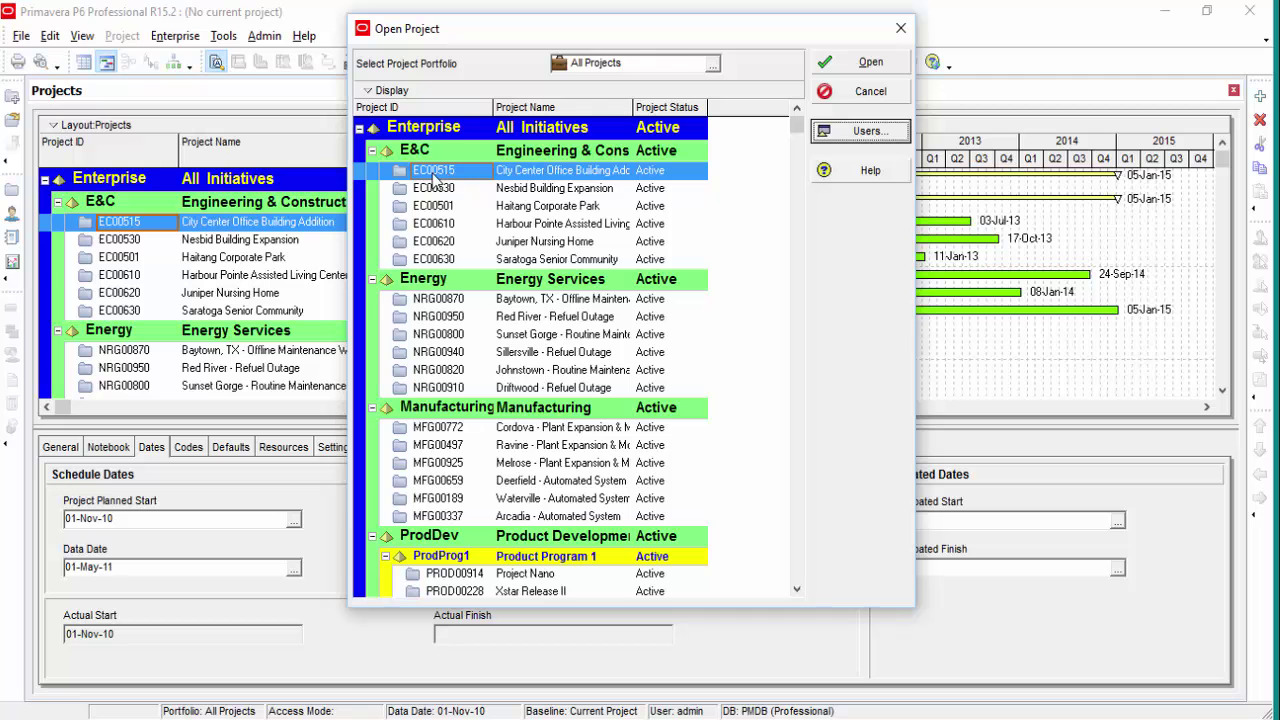
Open project EC00515 from the Open Project dialog and return to the projects list
{"action": "left_click", "coordinate": [402, 180]}
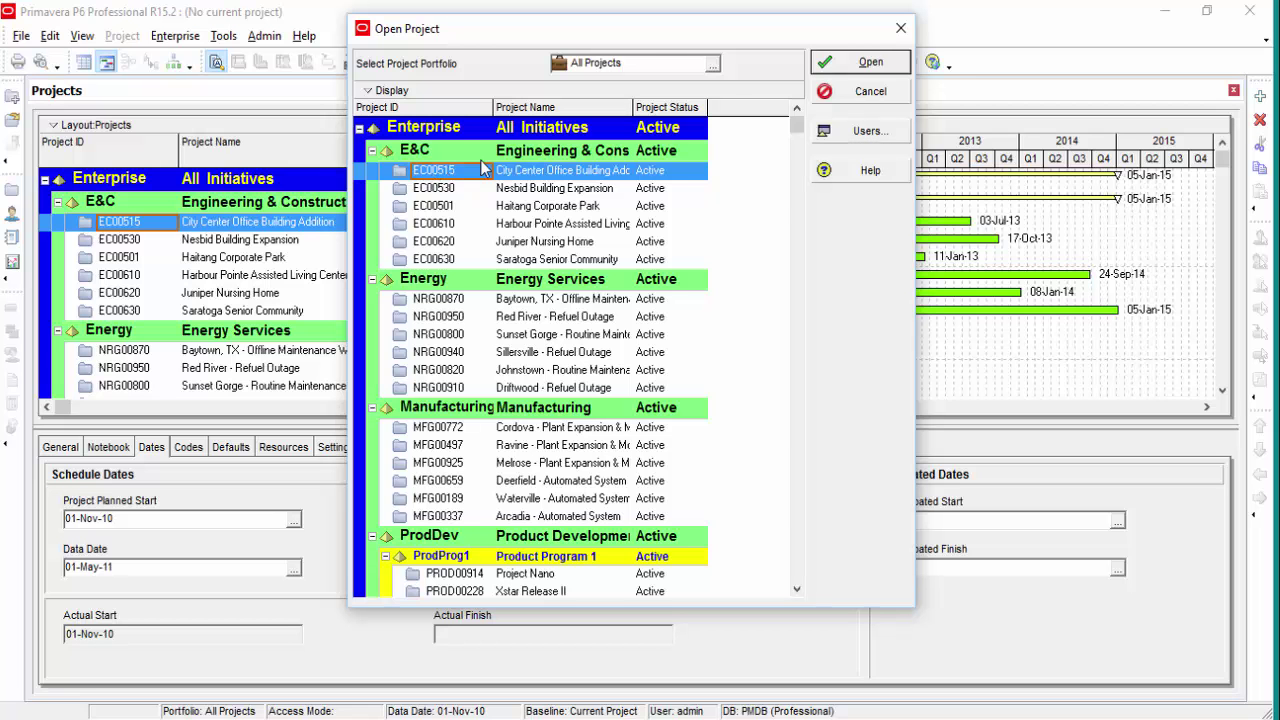
{"action": "left_click", "coordinate": [828, 68]}
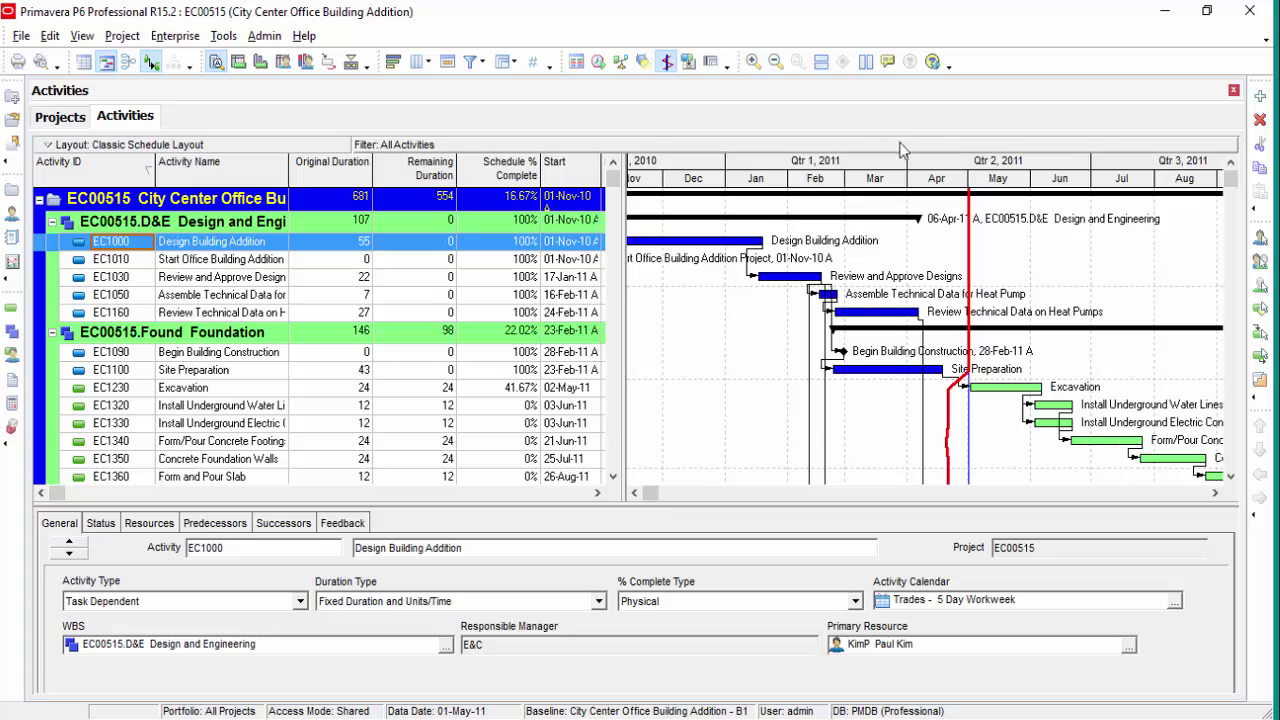
{"action": "left_click", "coordinate": [1235, 92]}
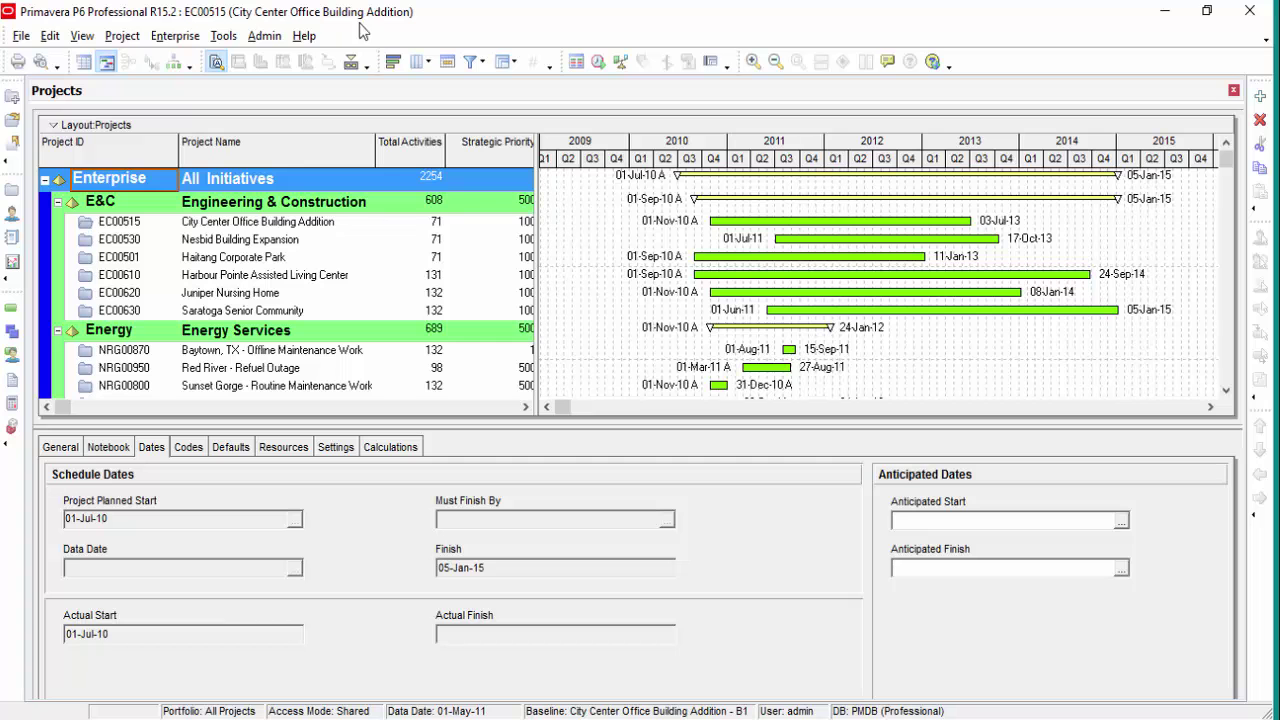
Close all open projects and confirm the closing of City Center Office Building Addition
{"action": "left_click", "coordinate": [92, 224]}
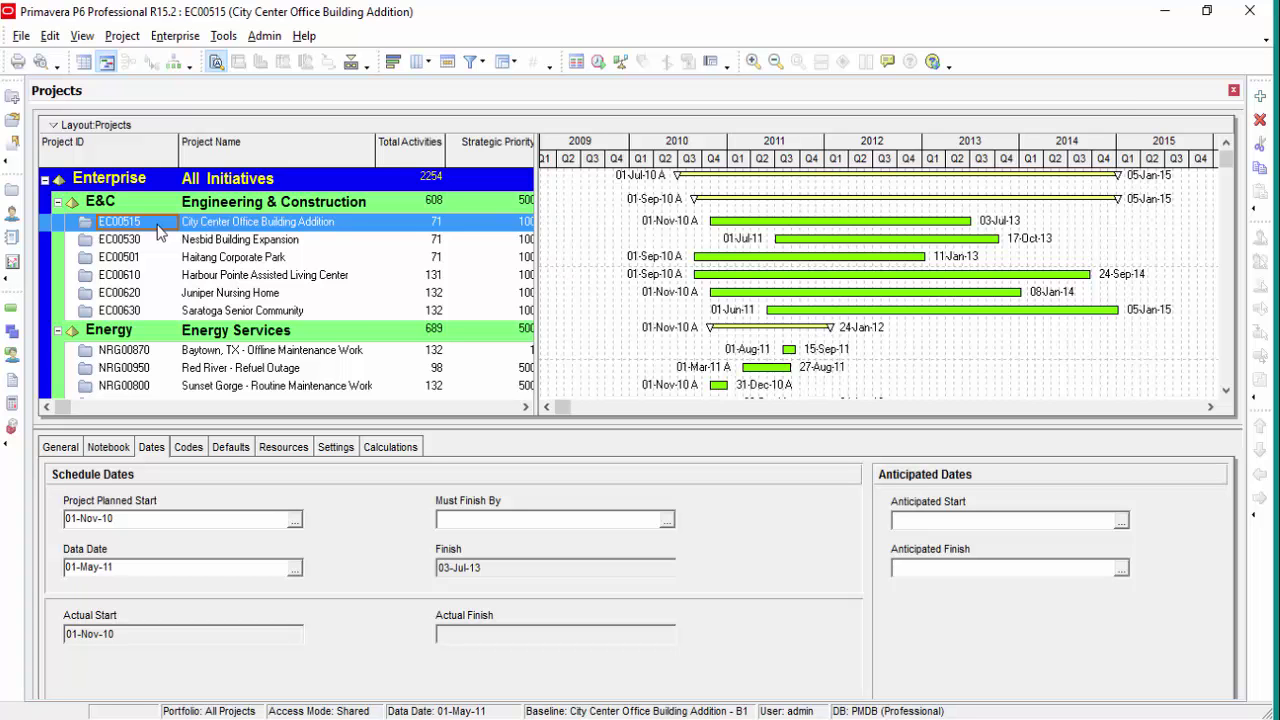
{"action": "left_click", "coordinate": [19, 37]}
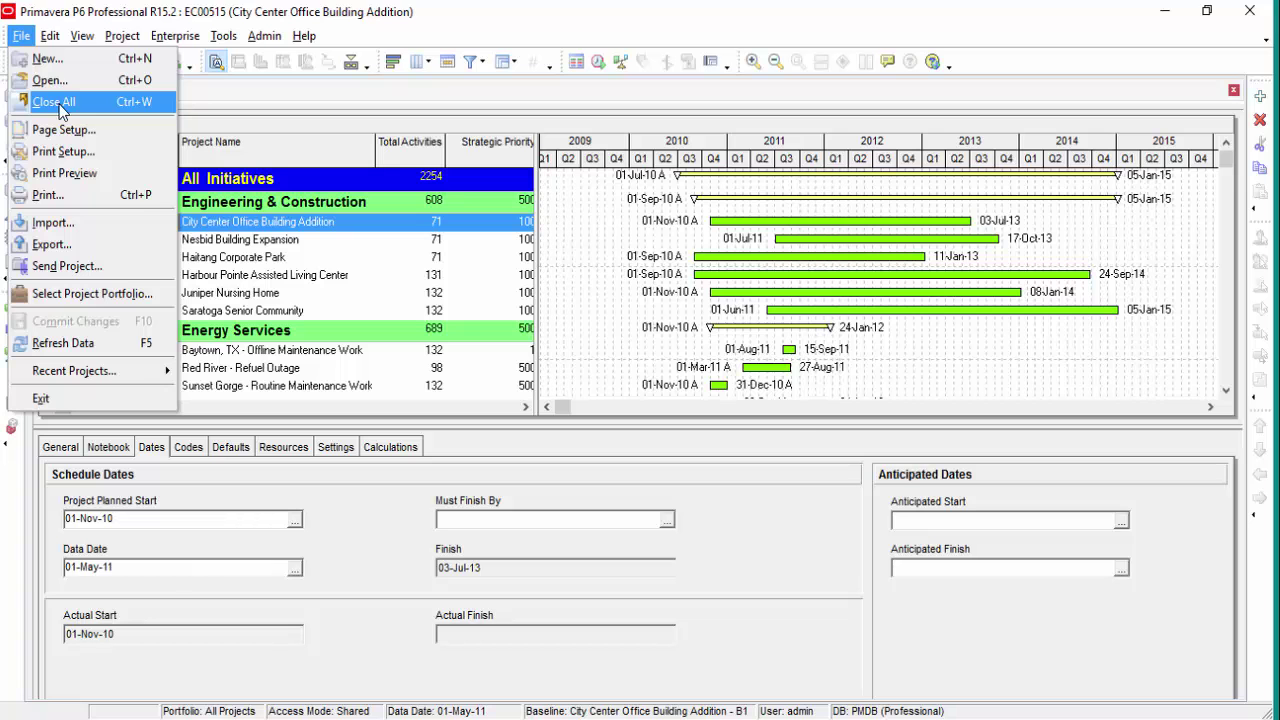
{"action": "left_click", "coordinate": [59, 104]}
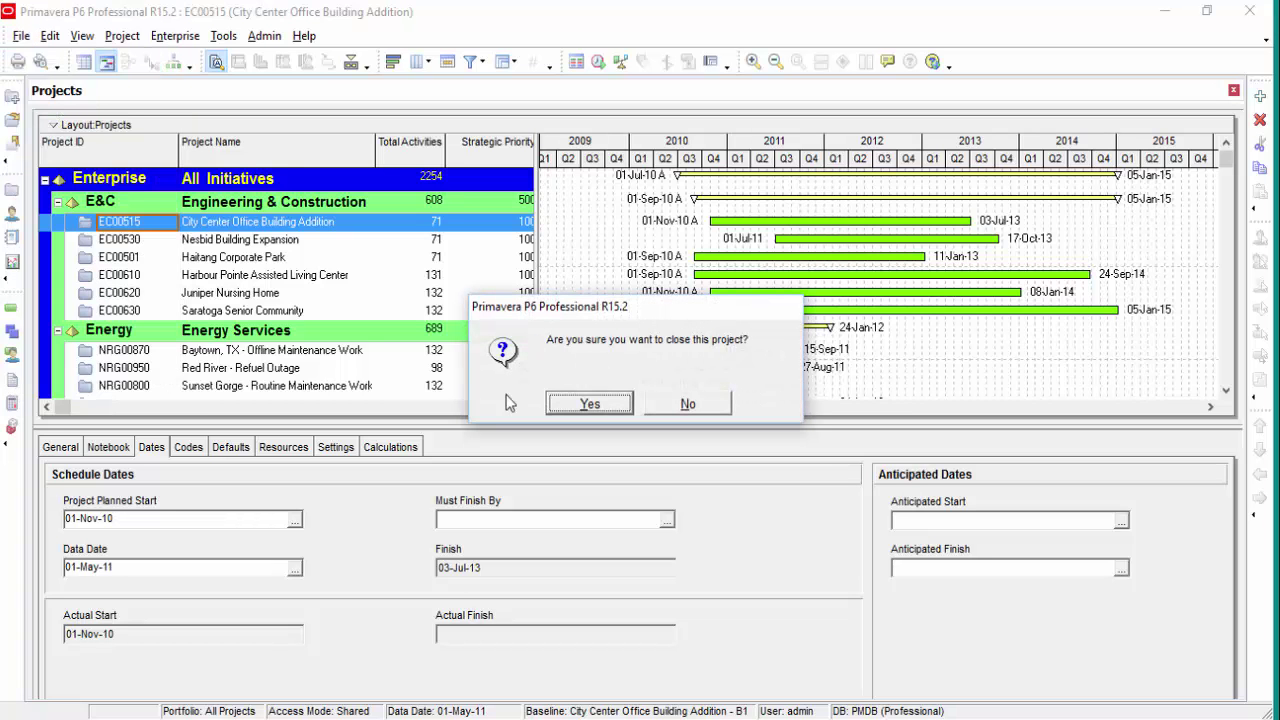
{"action": "left_click", "coordinate": [590, 404]}
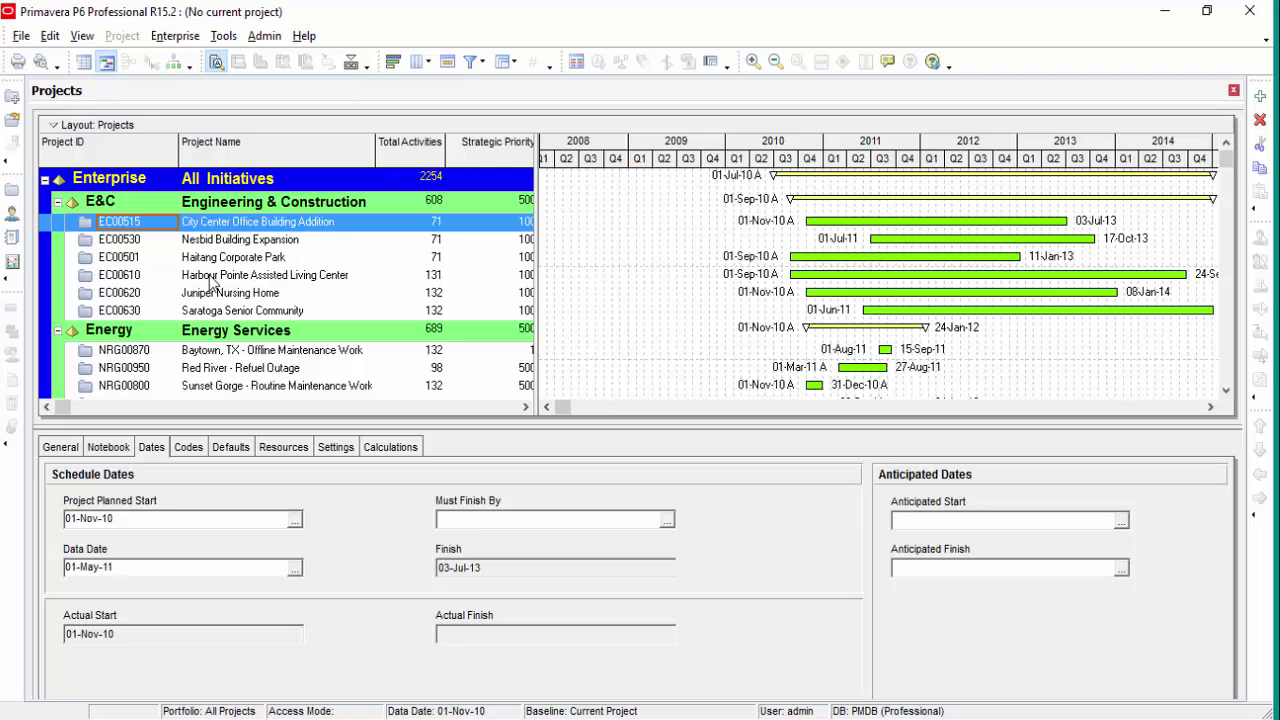
Open City Center Office Building Addition (EC00515) directly from the projects list, and return to the list
{"action": "right_click", "coordinate": [90, 228]}
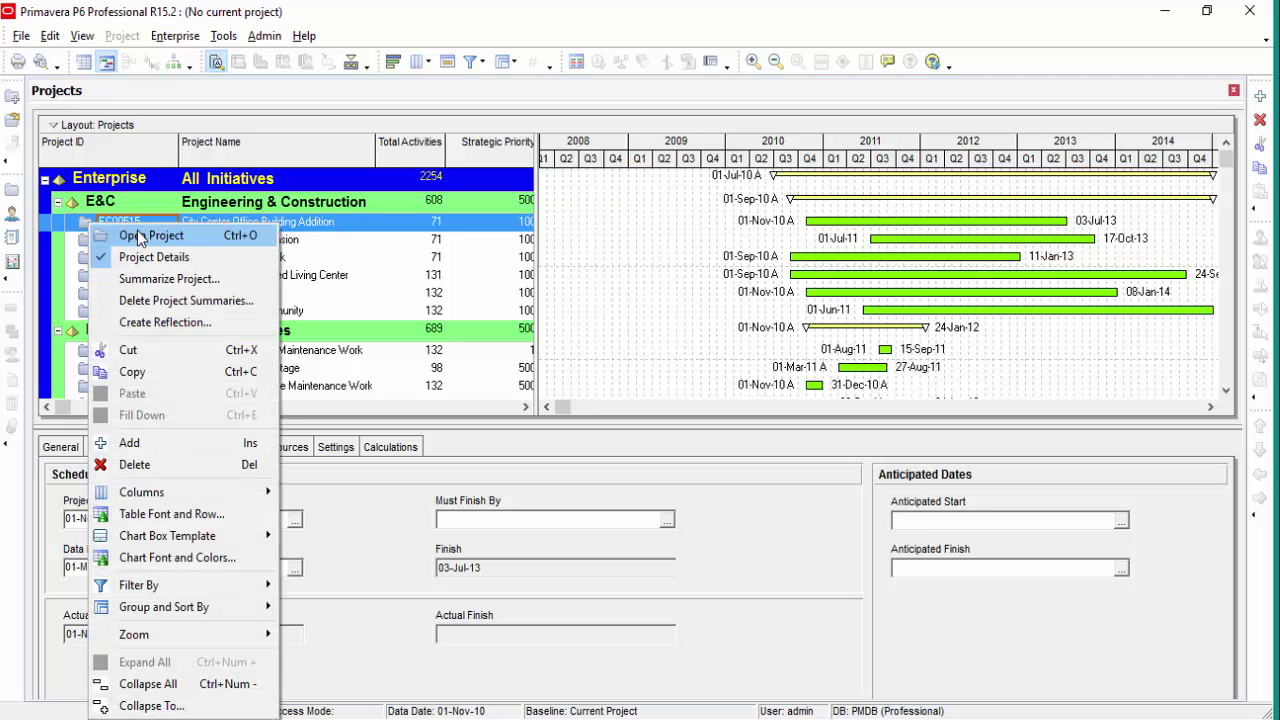
{"action": "left_click", "coordinate": [140, 236]}
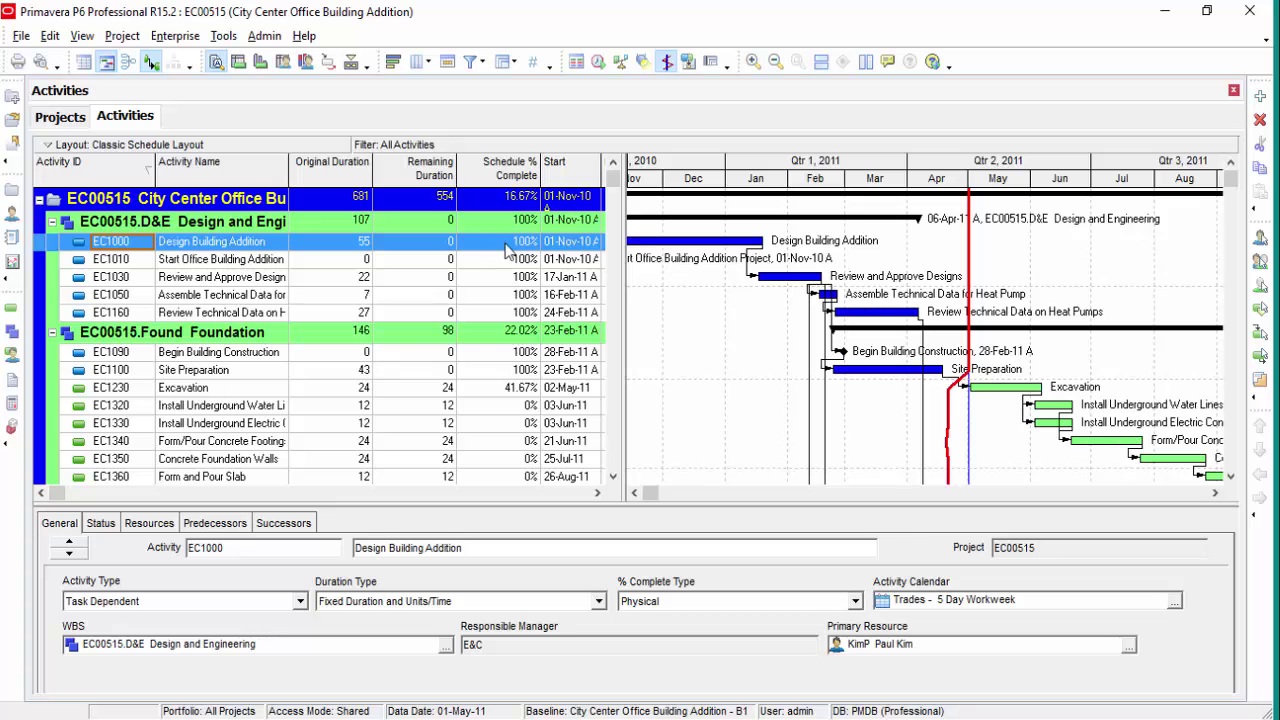
{"action": "left_click", "coordinate": [1233, 92]}
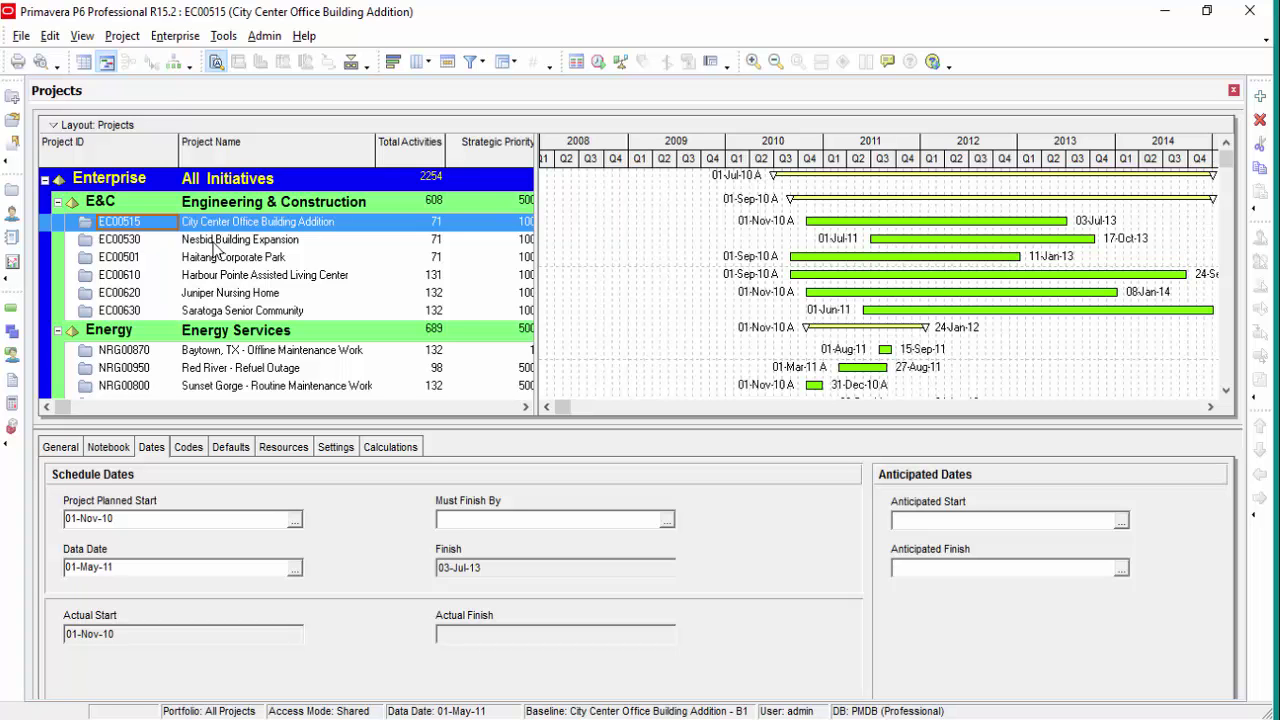
Open Nesbid Building Expansion (EC00530) directly from the projects list, and return to the list
{"action": "left_click", "coordinate": [119, 240]}
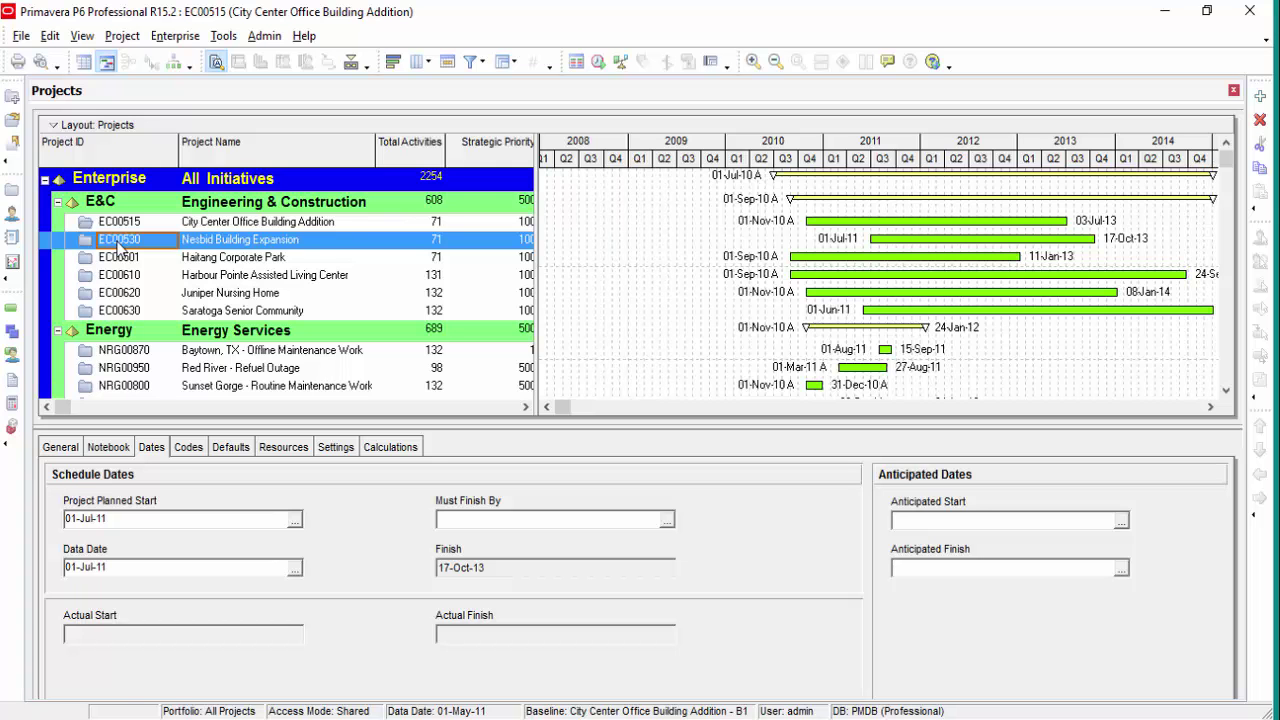
{"action": "right_click", "coordinate": [119, 243]}
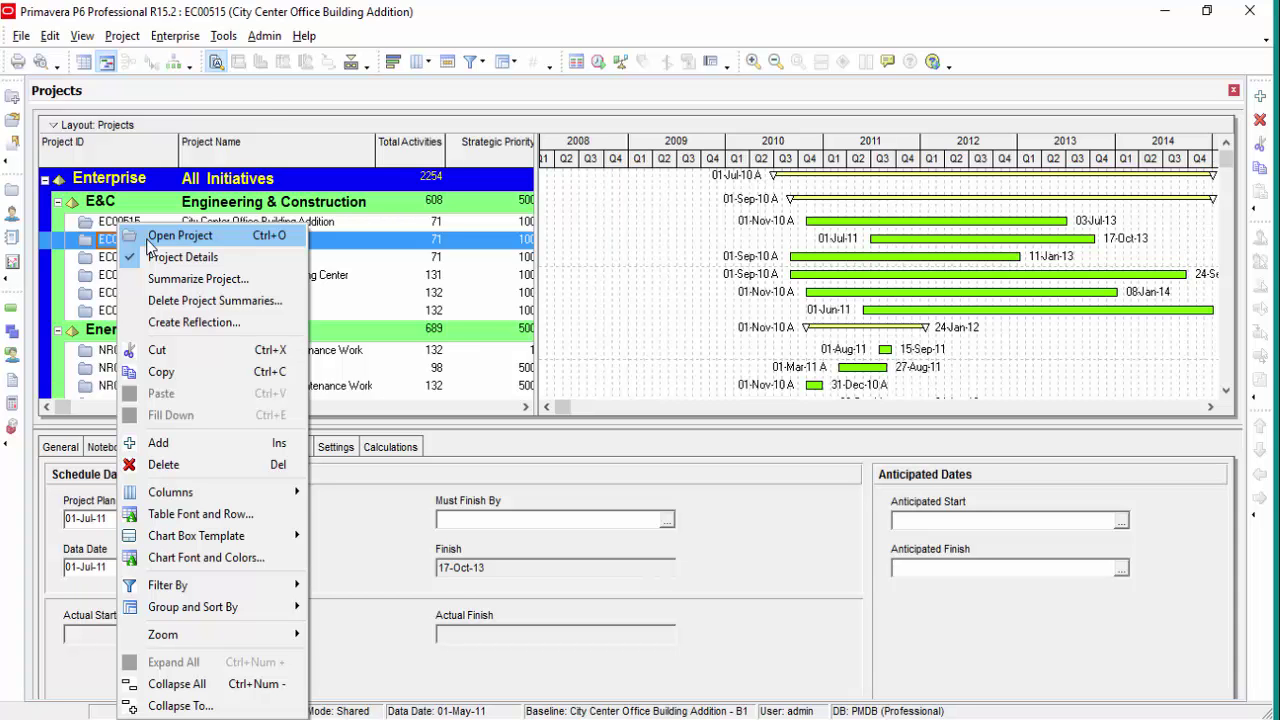
{"action": "left_click", "coordinate": [150, 238]}
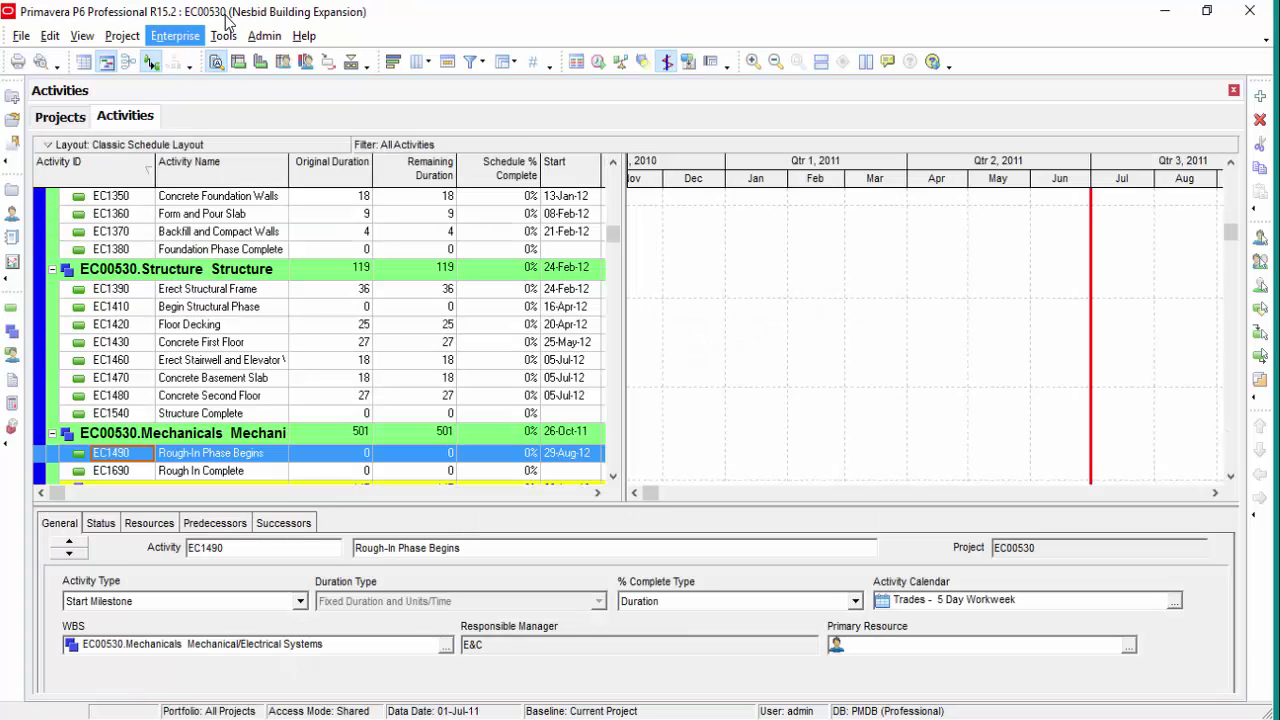
{"action": "left_click", "coordinate": [1234, 91]}
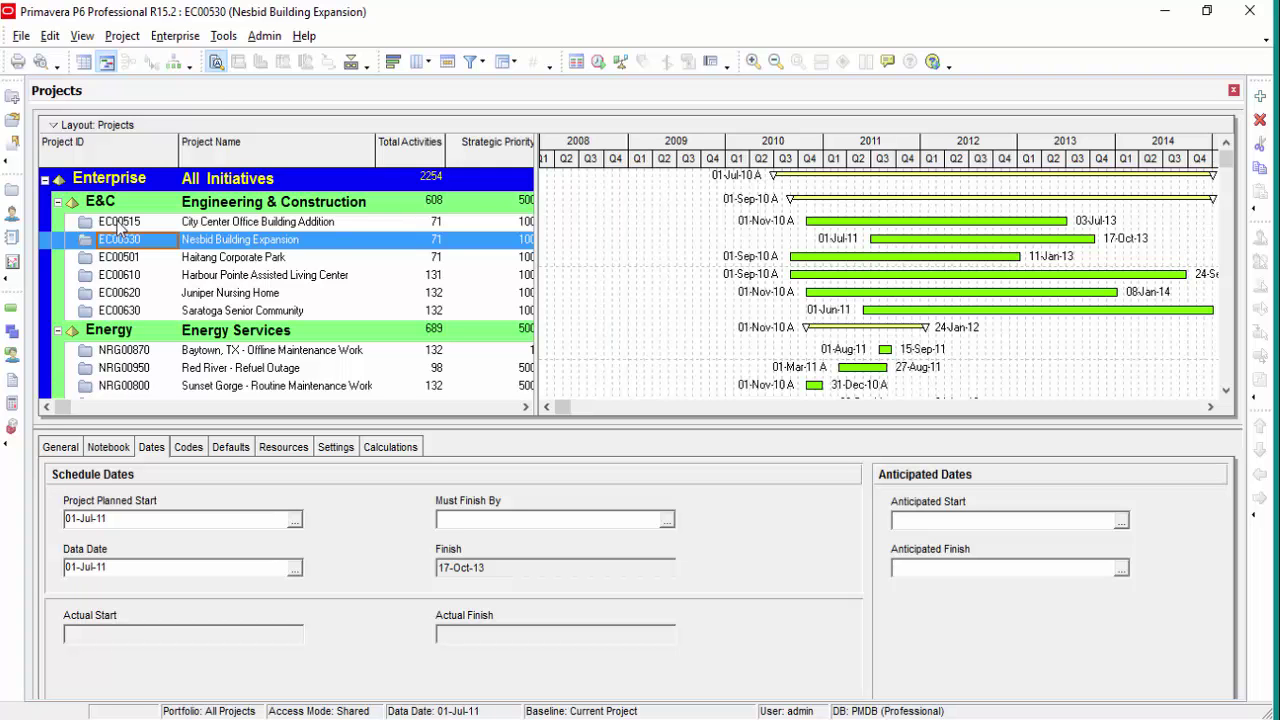
Select projects EC00515 and EC00530 together, and extend the selection to the whole range from EC00515 through EC00620
{"action": "left_click", "coordinate": [119, 227]}
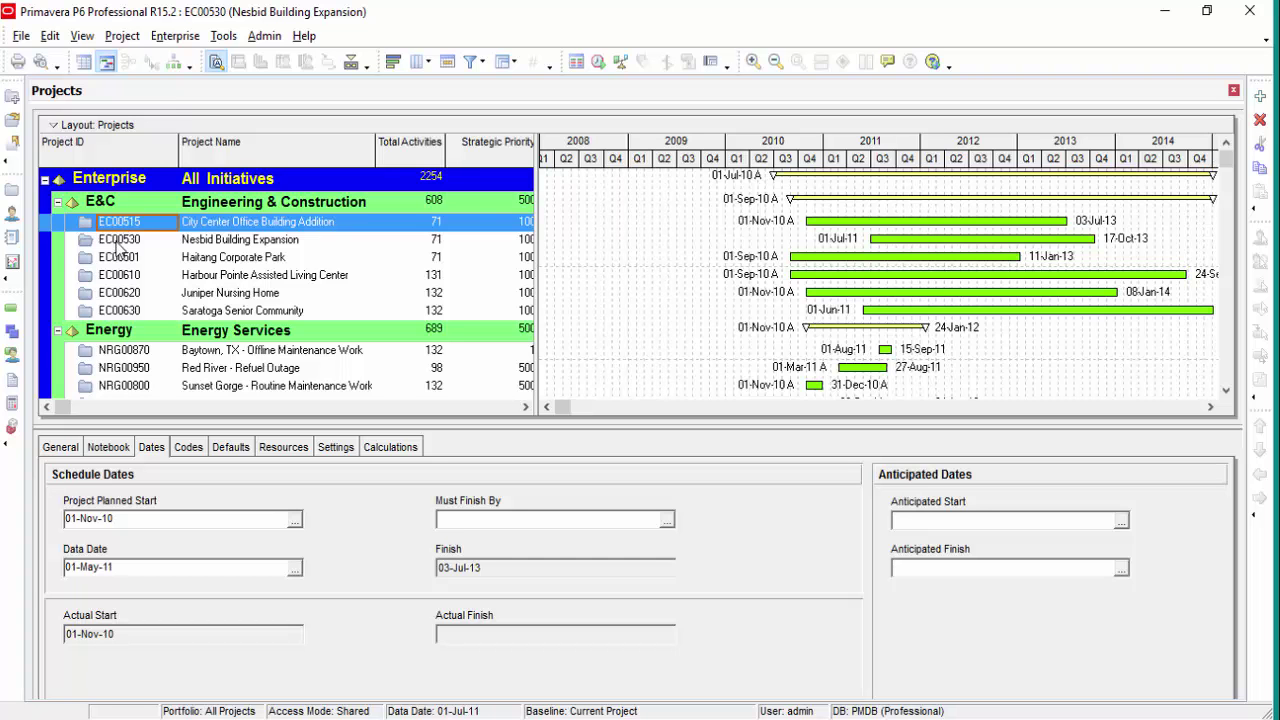
{"action": "left_click", "coordinate": [116, 241], "text": "ctrl"}
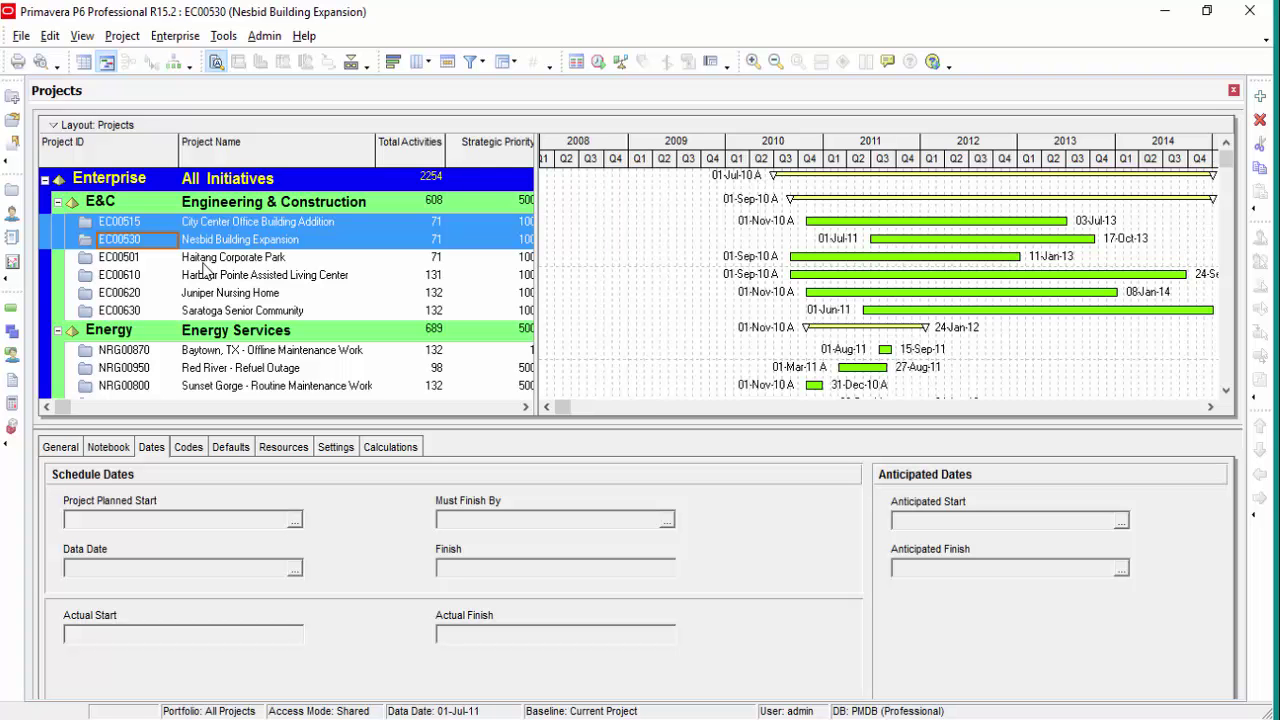
{"action": "left_click", "coordinate": [121, 222]}
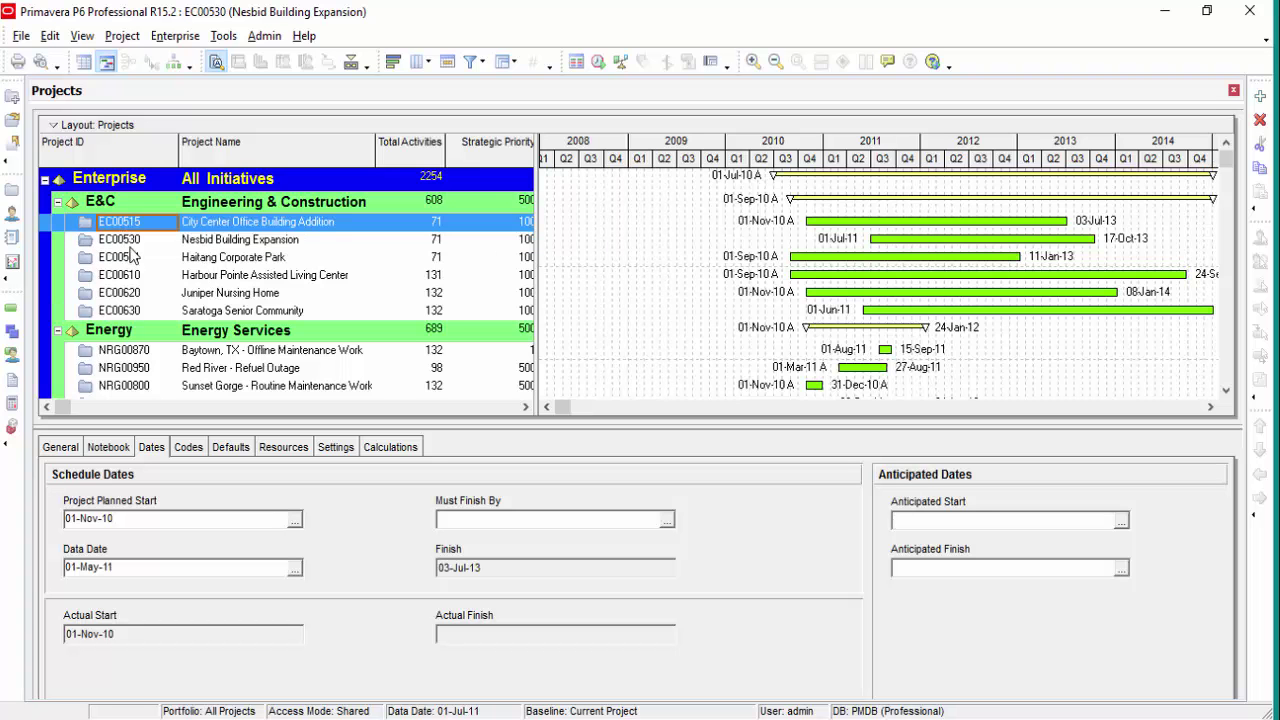
{"action": "left_click", "coordinate": [133, 295], "text": "shift"}
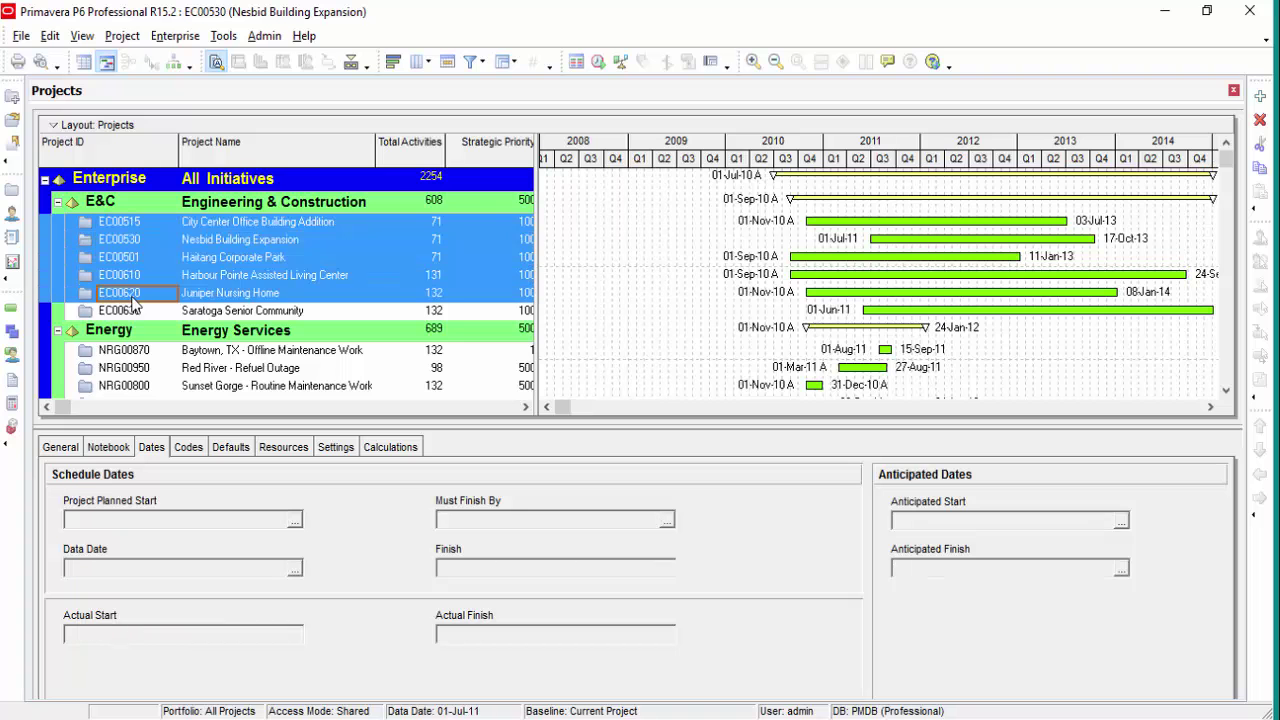
Select only the non-adjacent projects EC00515, EC00501 and EC00620
{"action": "left_click", "coordinate": [116, 223]}
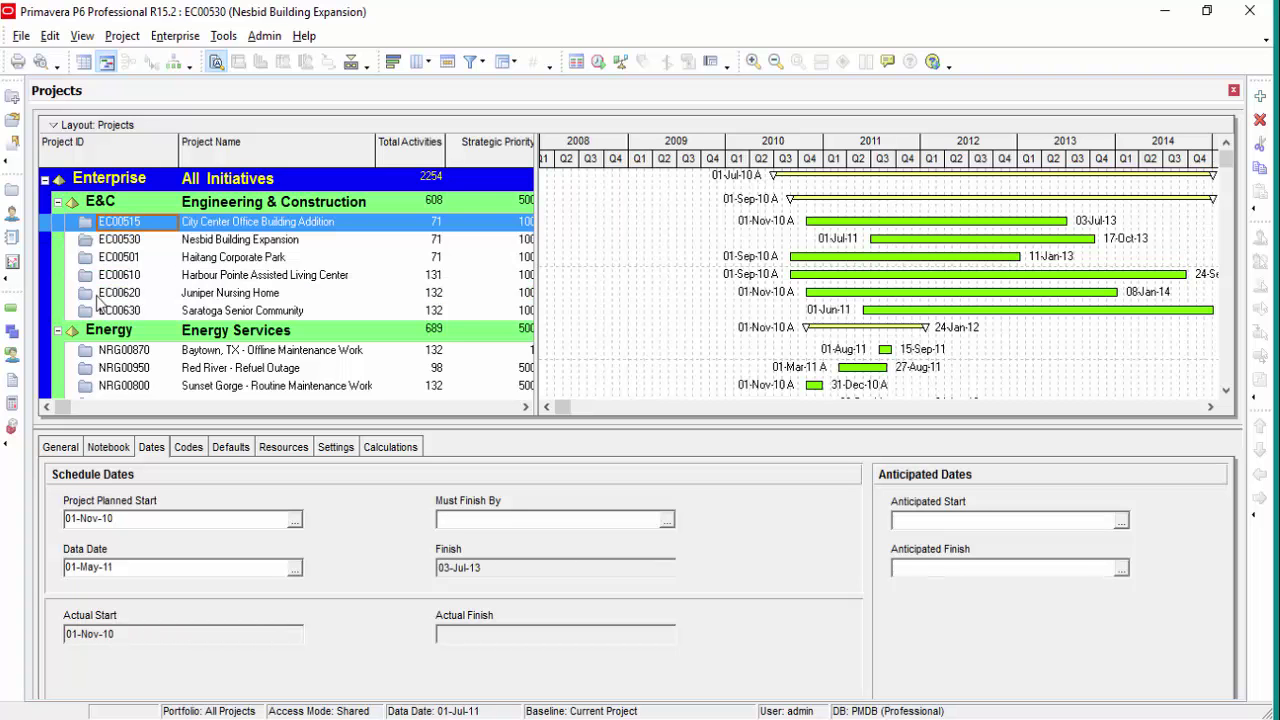
{"action": "left_click", "coordinate": [112, 263], "text": "ctrl"}
{"action": "left_click", "coordinate": [124, 293], "text": "ctrl"}
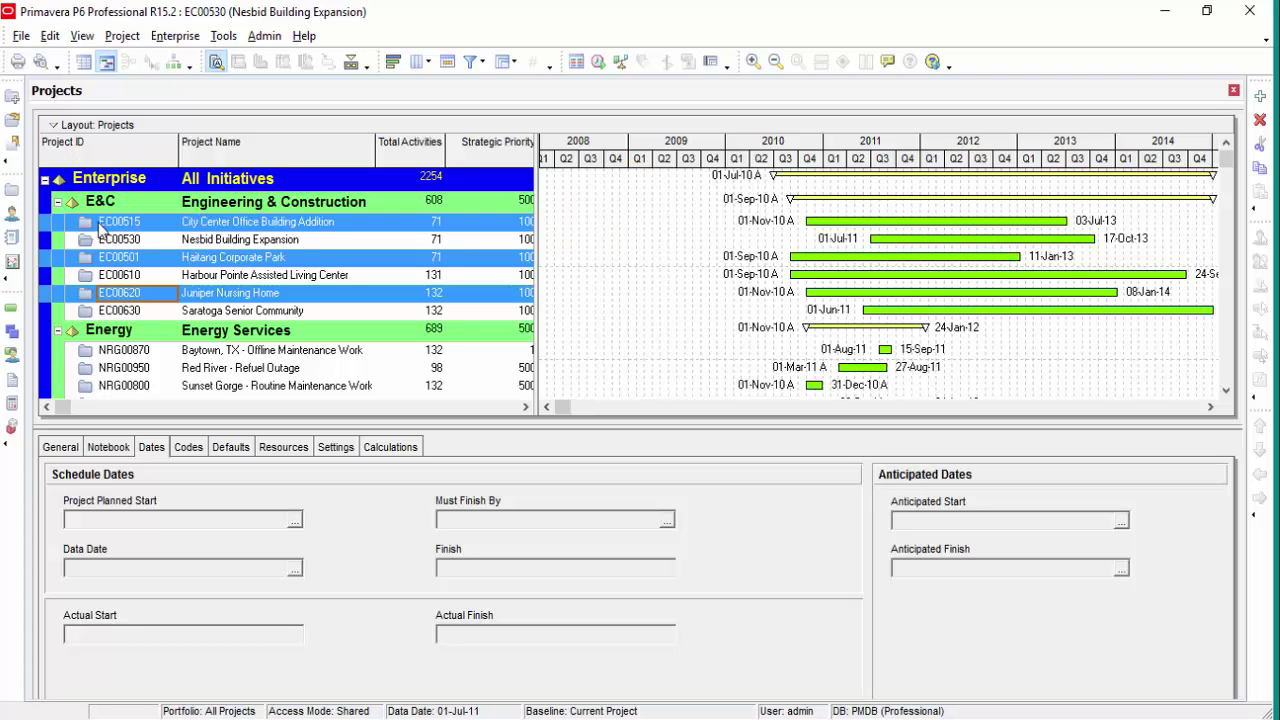
Select projects EC00515 and EC00530 and open both at the same time
{"action": "right_click", "coordinate": [95, 223]}
{"action": "left_click", "coordinate": [95, 226]}
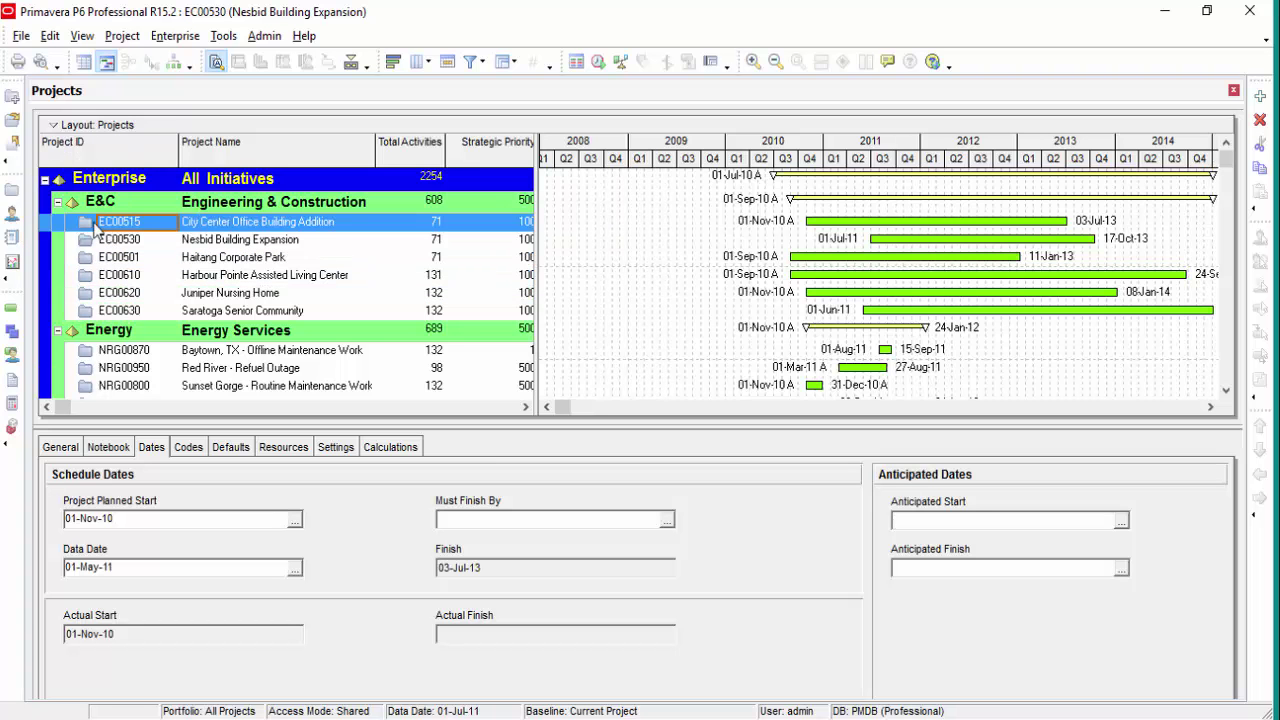
{"action": "key", "text": "shift+Down"}
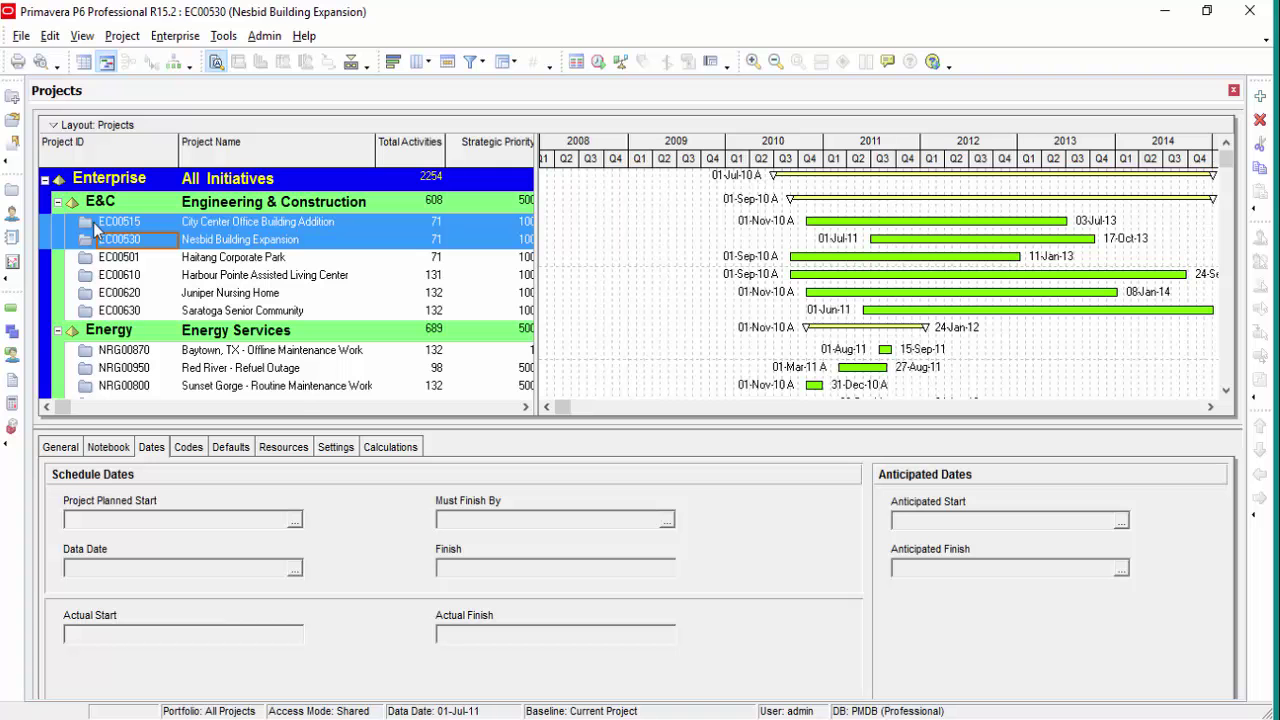
{"action": "right_click", "coordinate": [110, 245]}
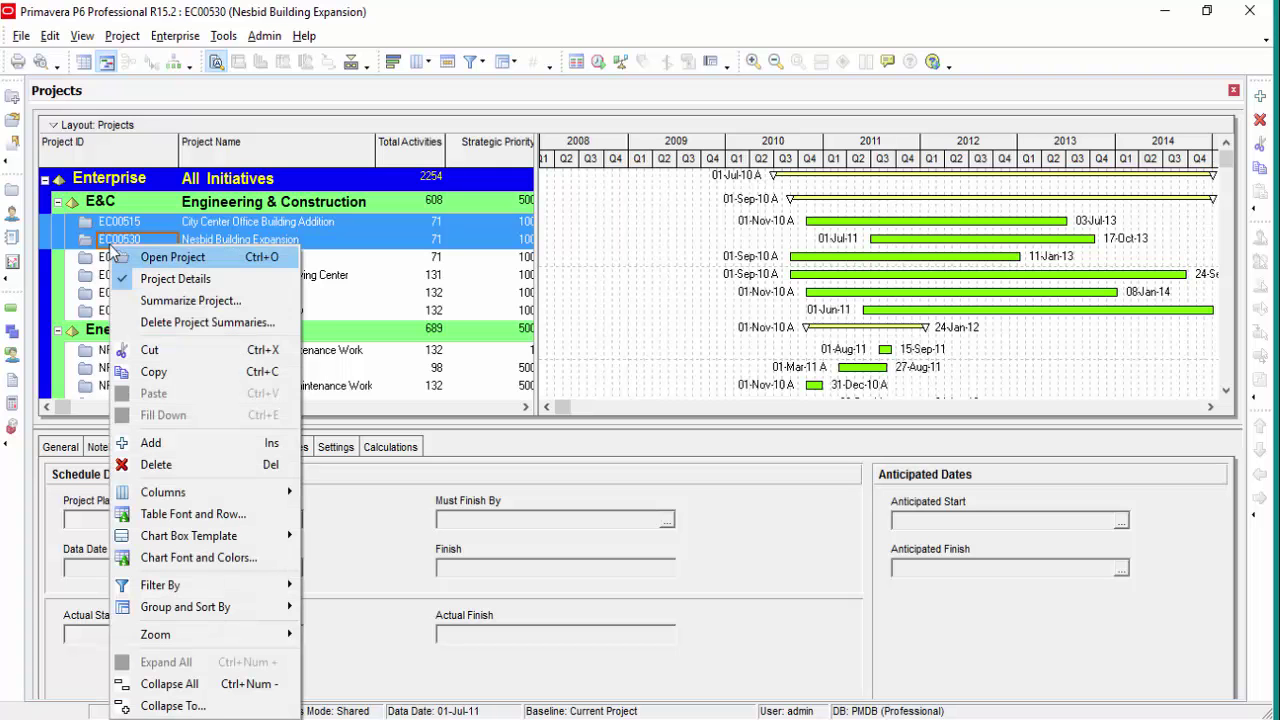
{"action": "left_click", "coordinate": [118, 257]}
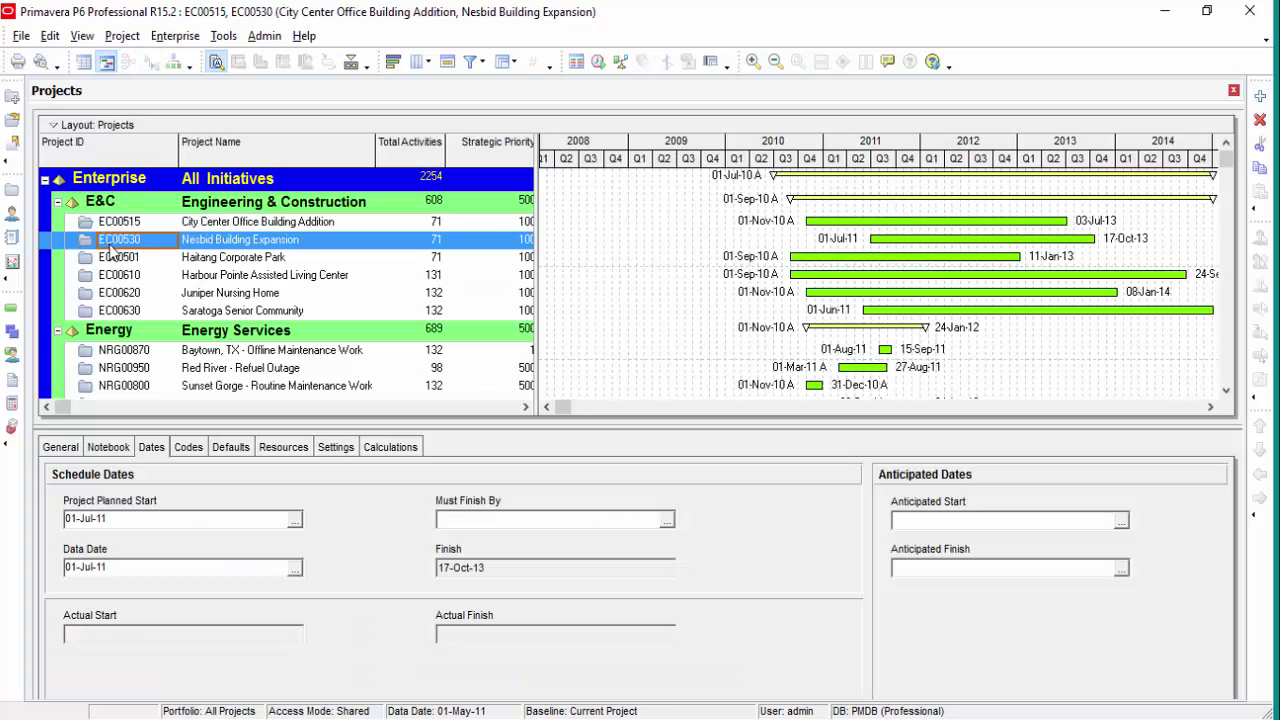
Open Haitang Corporate Park (EC00501) directly from the projects list, and return to the list
{"action": "key", "text": "Up"}
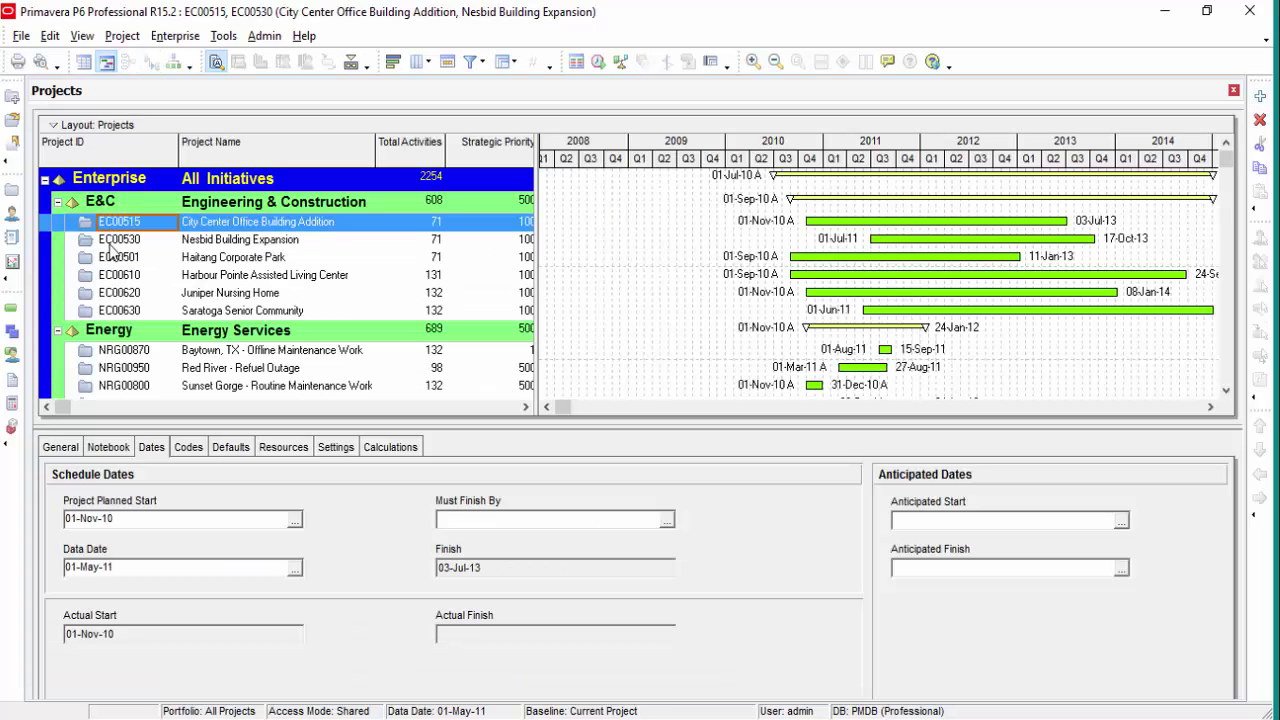
{"action": "key", "text": "Down"}
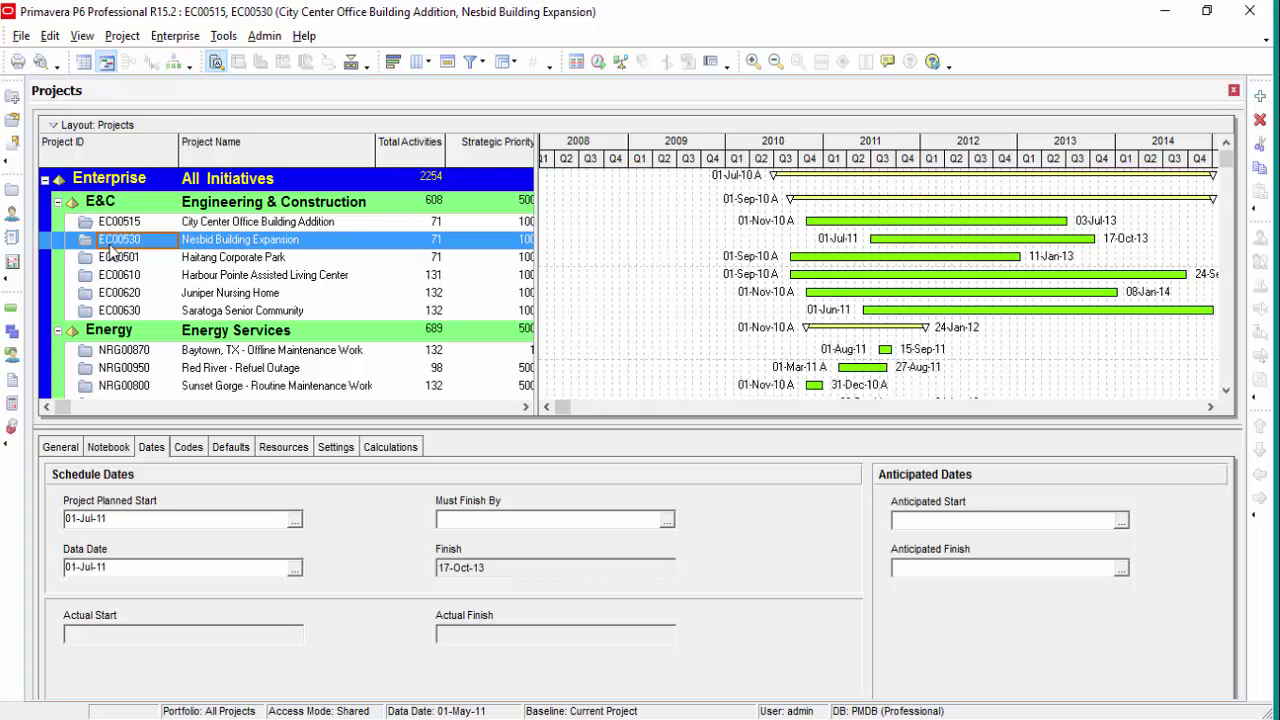
{"action": "key", "text": "Down"}
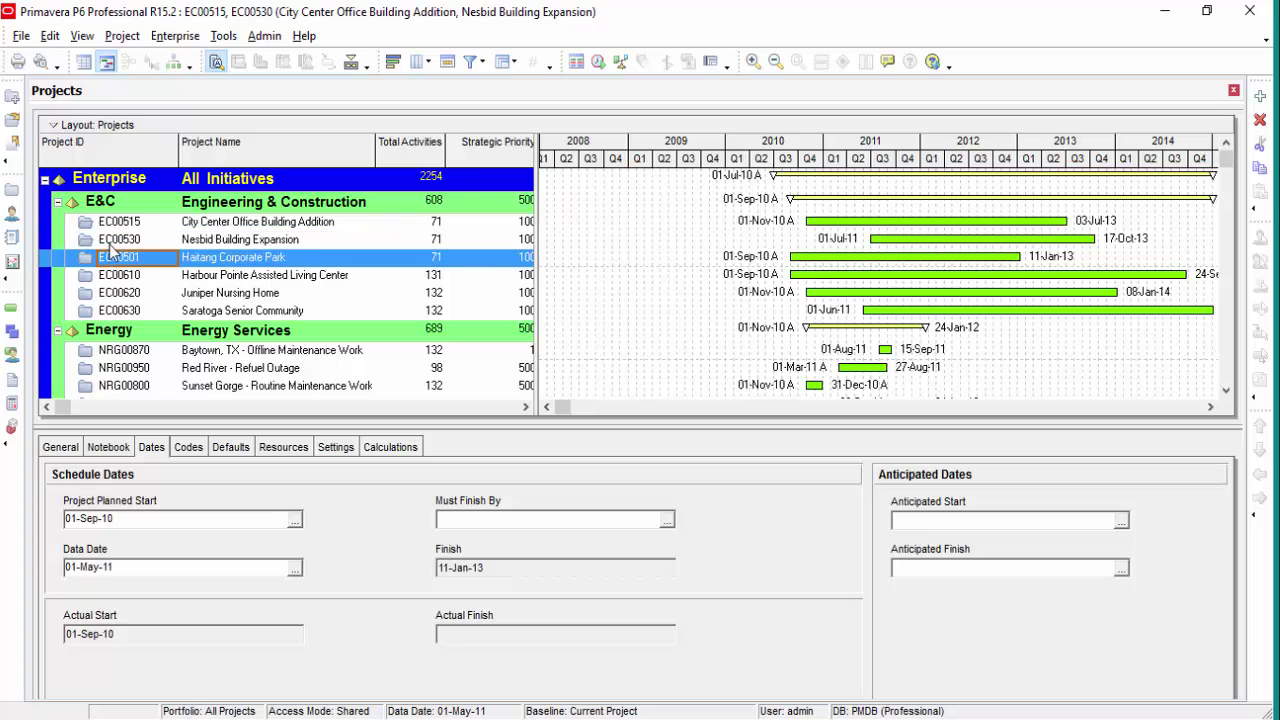
{"action": "right_click", "coordinate": [113, 250]}
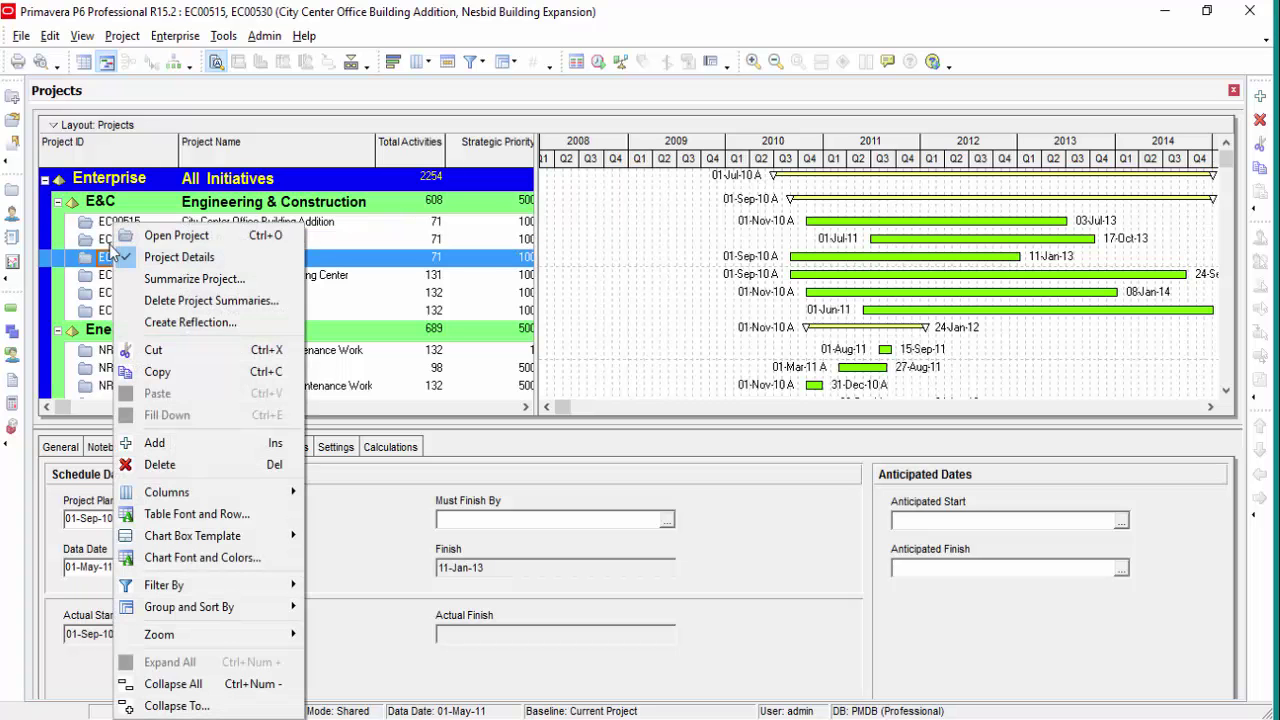
{"action": "left_click", "coordinate": [113, 250]}
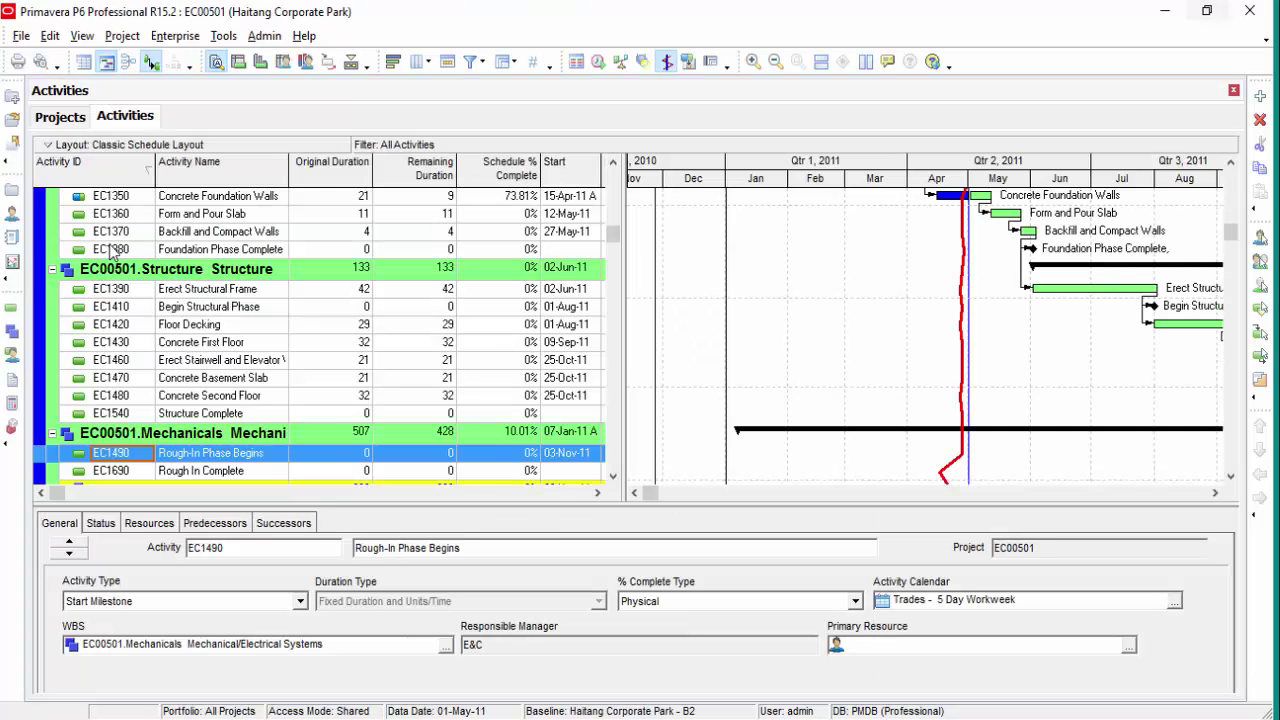
{"action": "key", "text": "ctrl+w"}
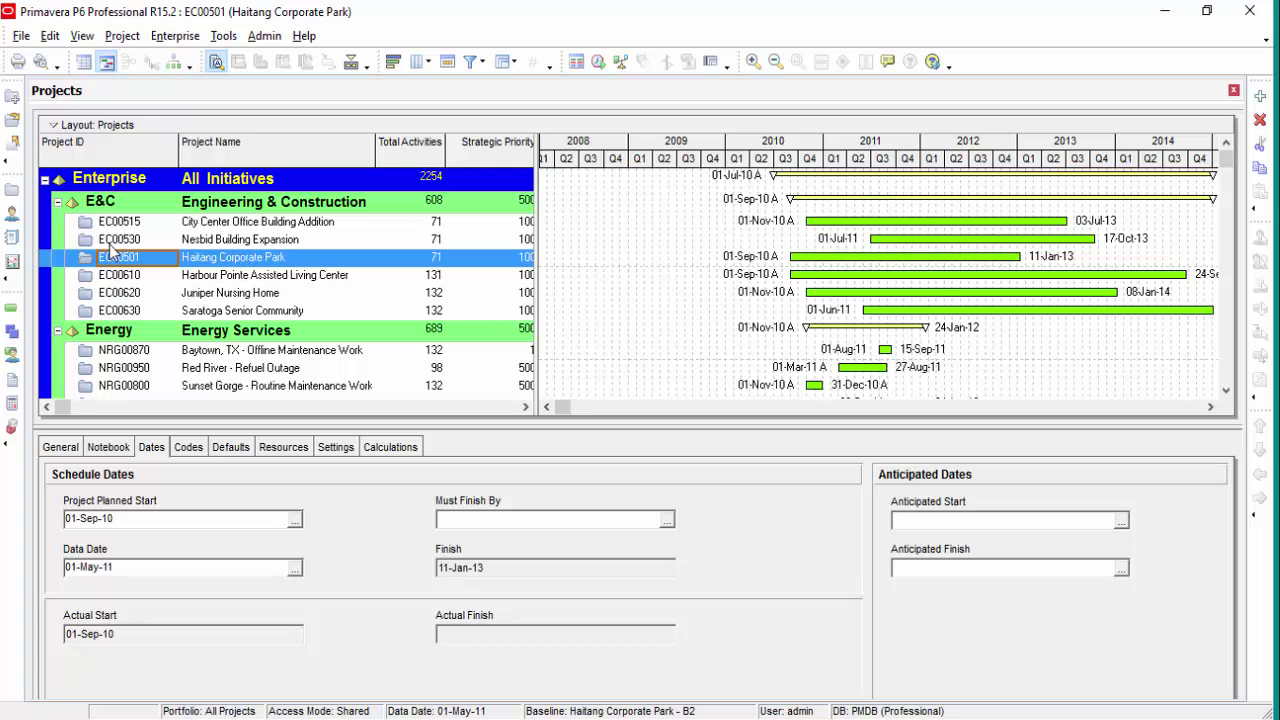
Rescale the Gantt chart timescale to years and months from 2010 onward, and widen the project table to show the full Strategic Priority column
{"action": "scroll", "coordinate": [110, 251], "scroll_direction": "right", "scroll_amount": 5}
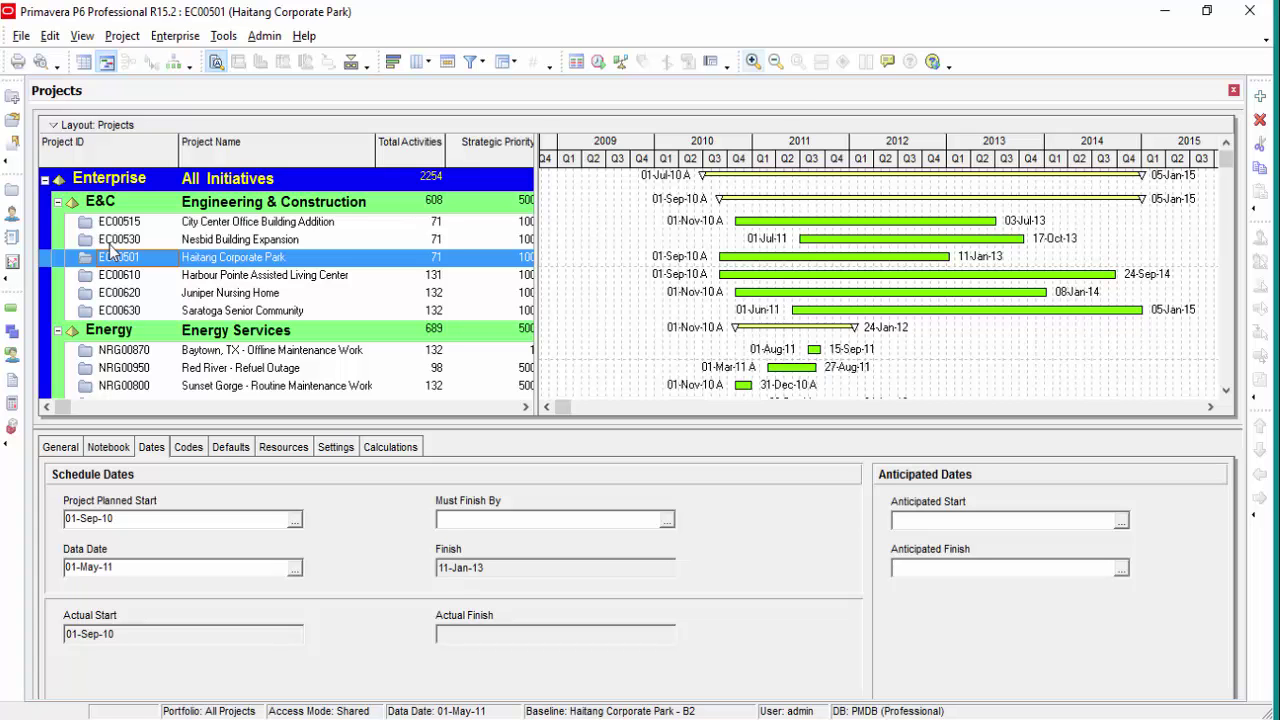
{"action": "left_click", "coordinate": [753, 61]}
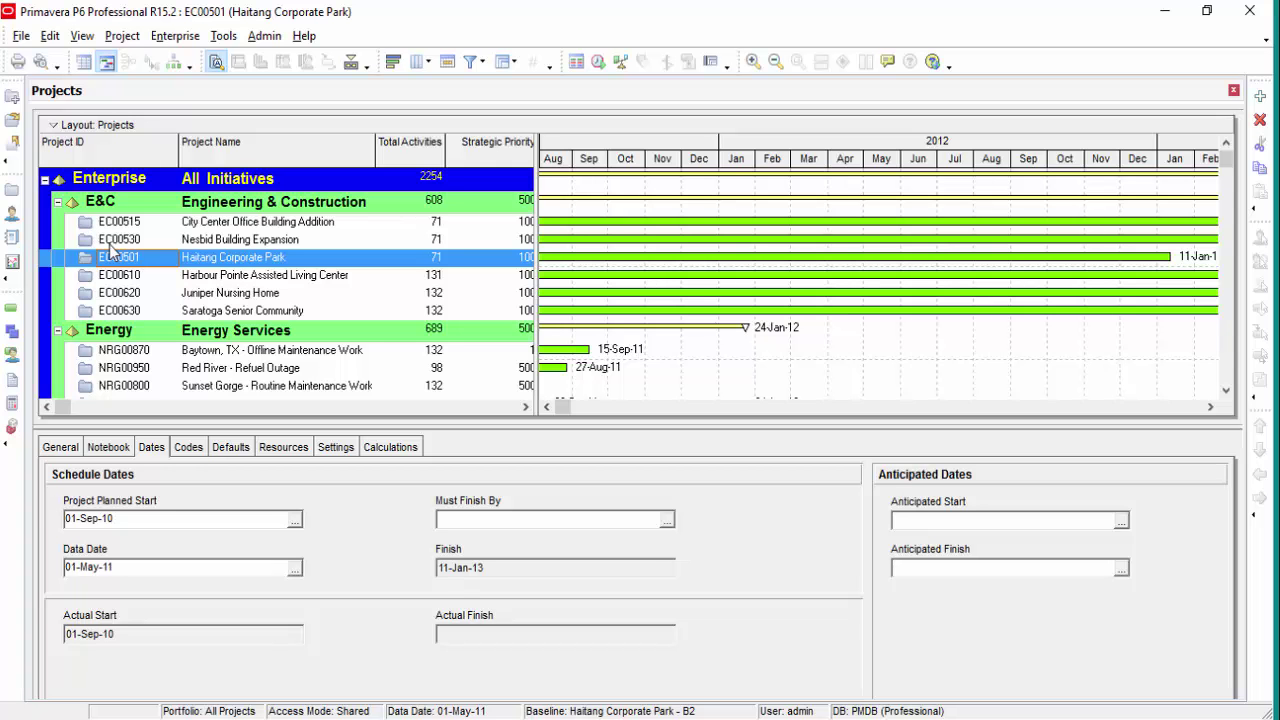
{"action": "scroll", "coordinate": [111, 252], "scroll_direction": "down", "scroll_amount": 10}
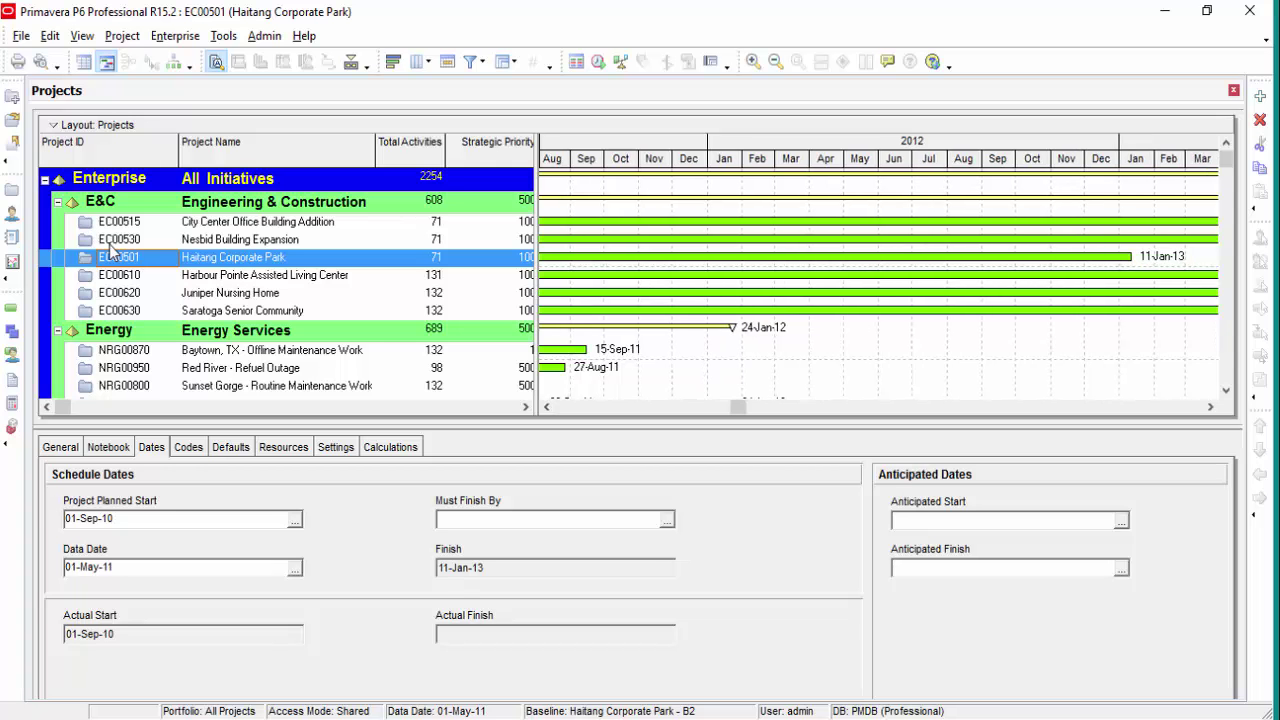
{"action": "scroll", "coordinate": [110, 252], "scroll_direction": "down", "scroll_amount": 2}
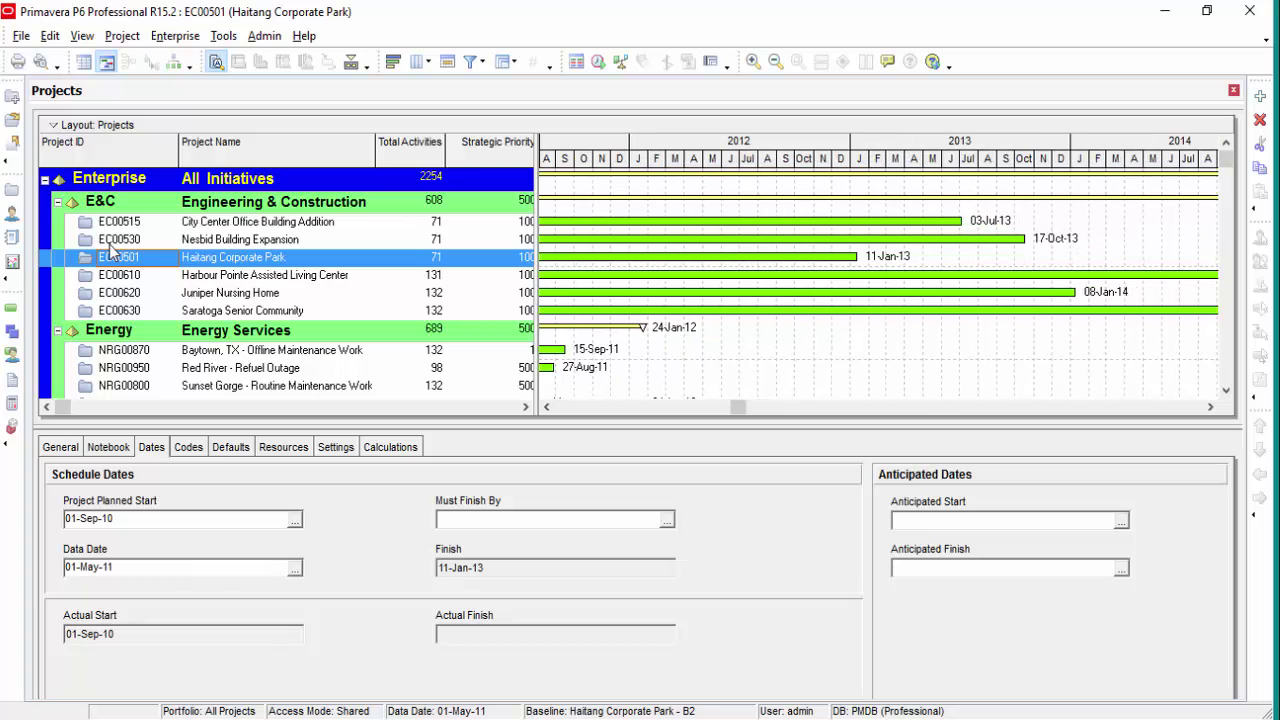
{"action": "scroll", "coordinate": [110, 252], "scroll_direction": "left", "scroll_amount": 7}
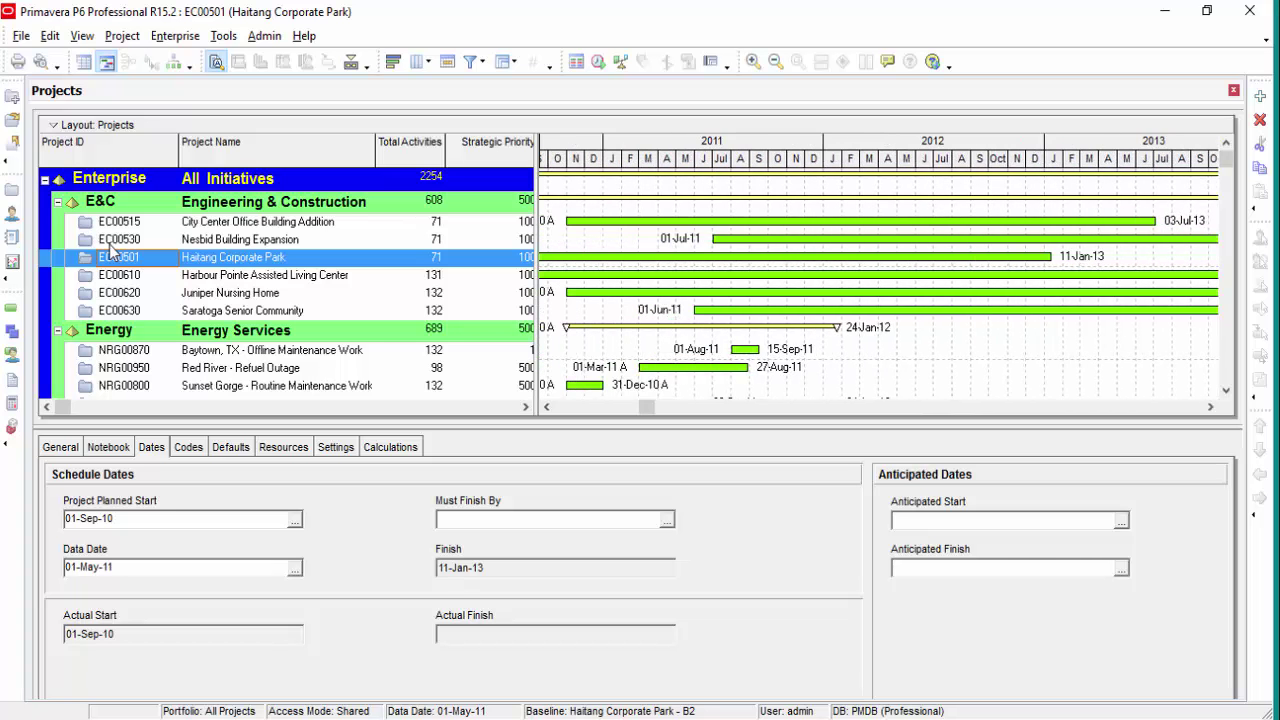
{"action": "scroll", "coordinate": [110, 252], "scroll_direction": "down", "scroll_amount": 4}
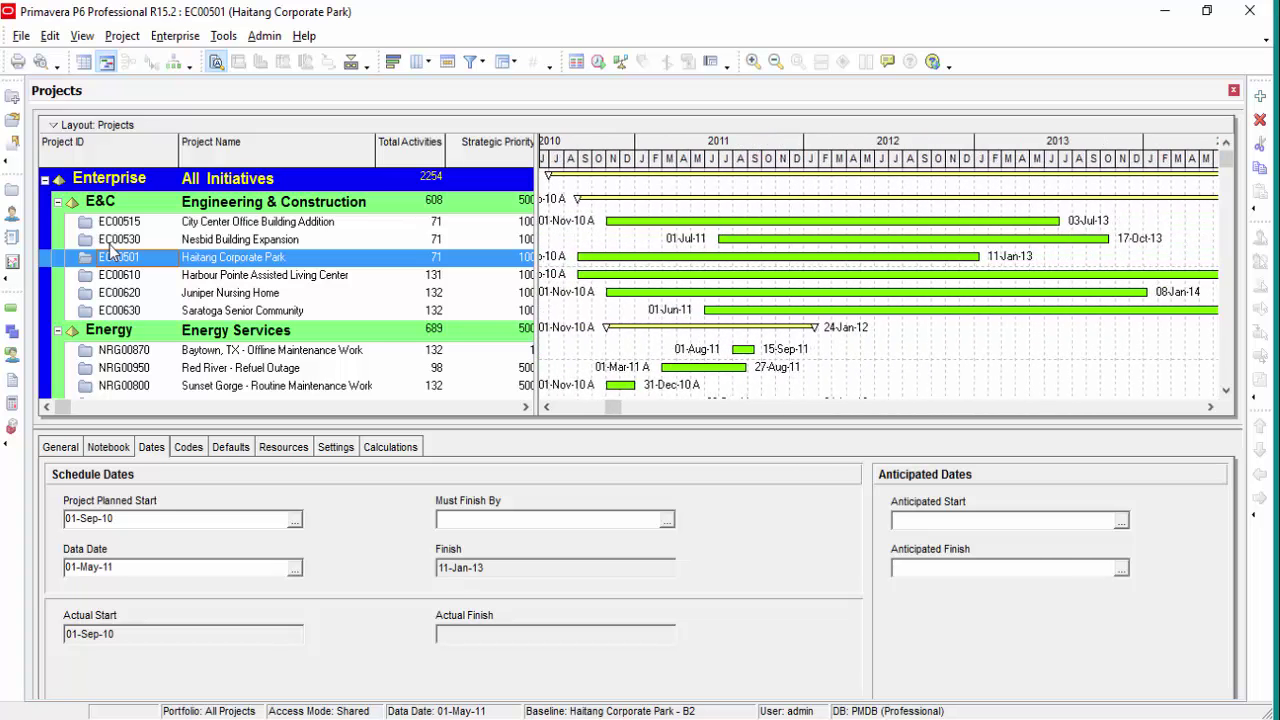
{"action": "scroll", "coordinate": [110, 252], "scroll_direction": "left", "scroll_amount": 4}
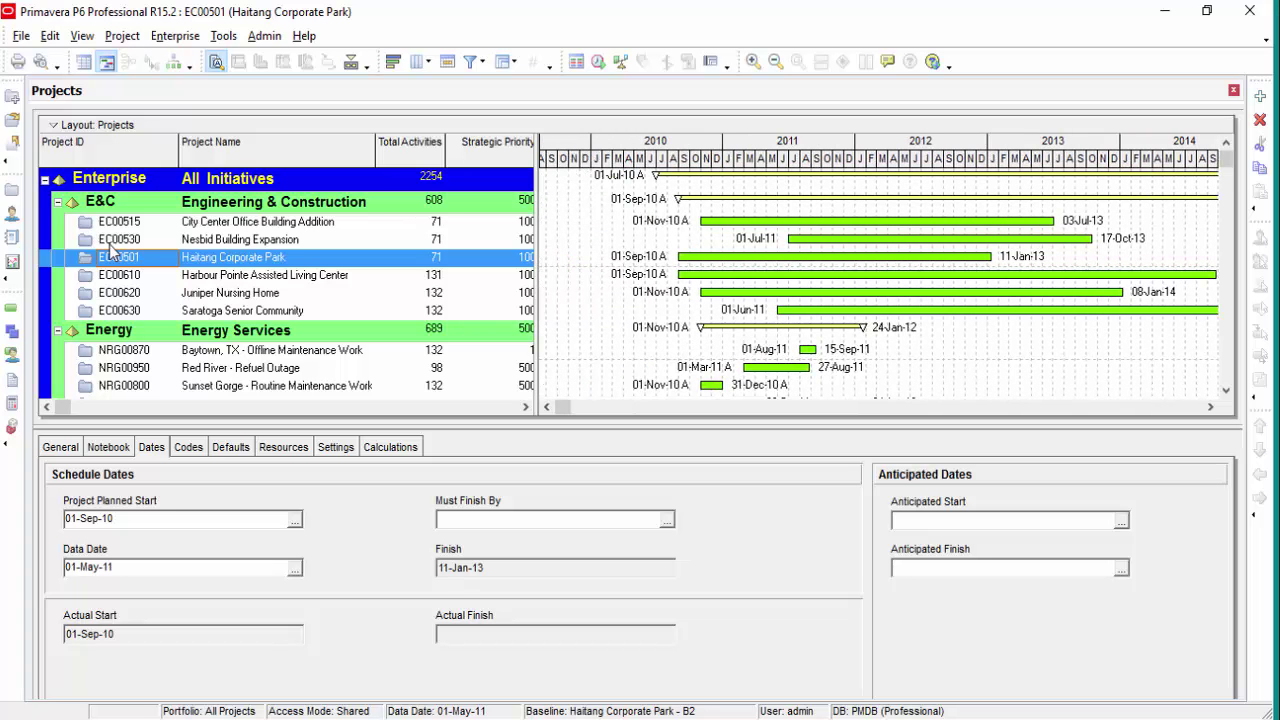
{"action": "scroll", "coordinate": [110, 252], "scroll_direction": "down", "scroll_amount": 4}
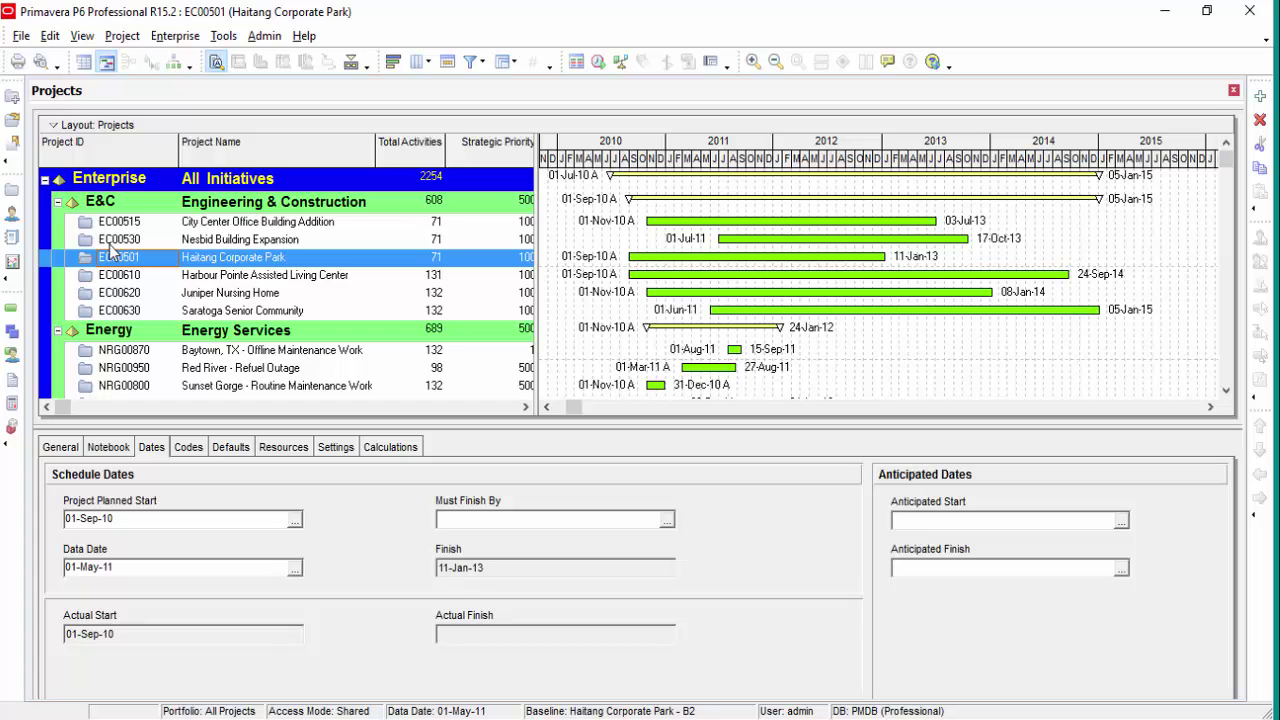
{"action": "left_click_drag", "start_coordinate": [537, 280], "coordinate": [660, 280]}
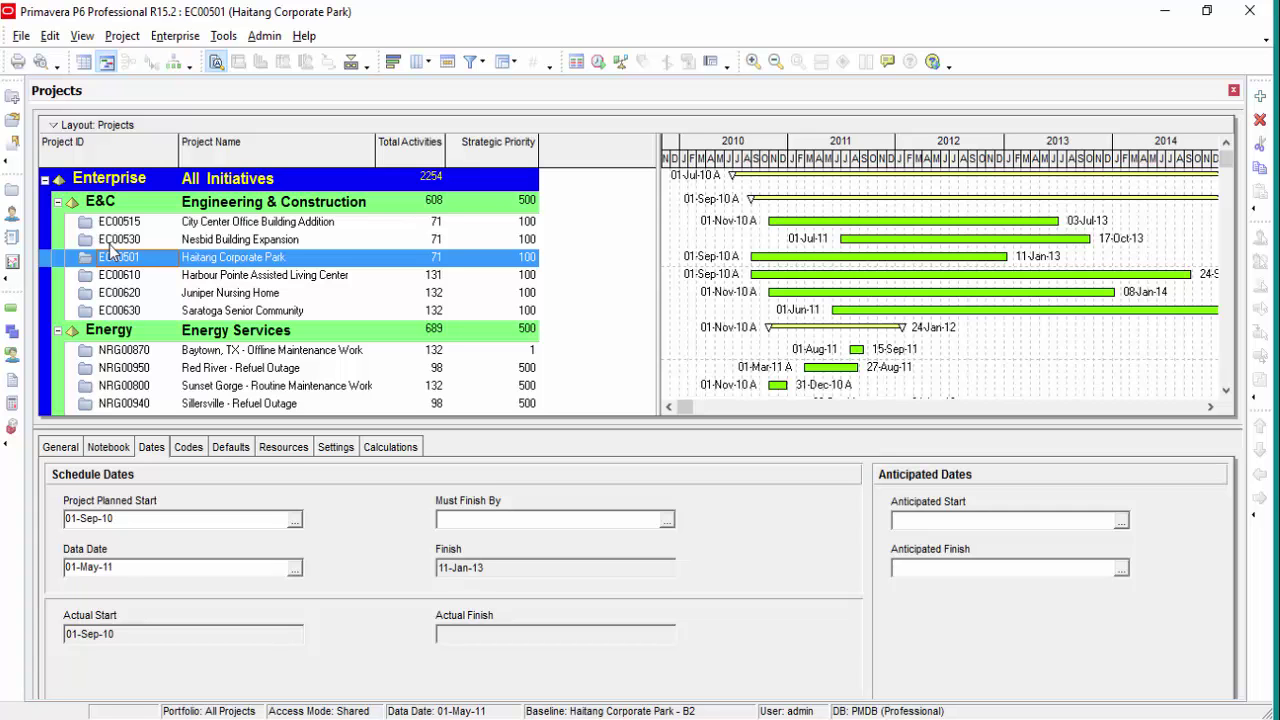
Review the General, Notebook, Dates and Codes details of Haitang Corporate Park, ending on its General details
{"action": "left_click", "coordinate": [60, 447]}
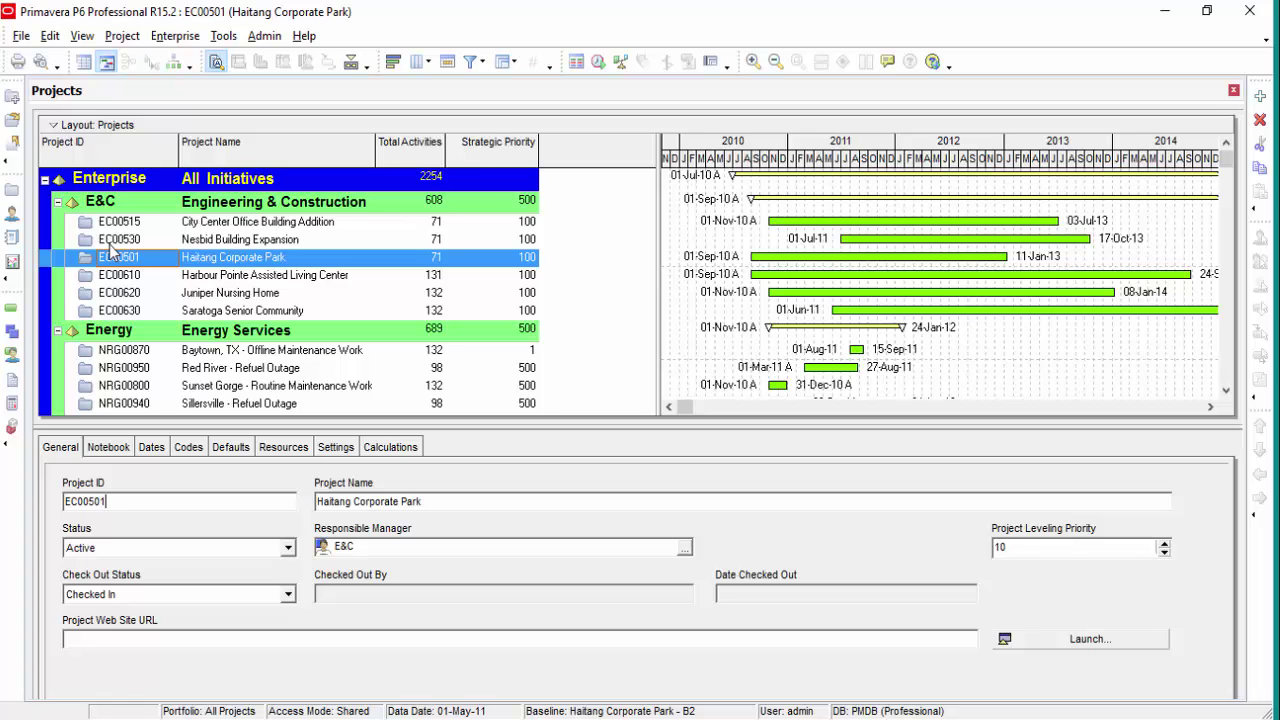
{"action": "key", "text": "ctrl+Tab"}
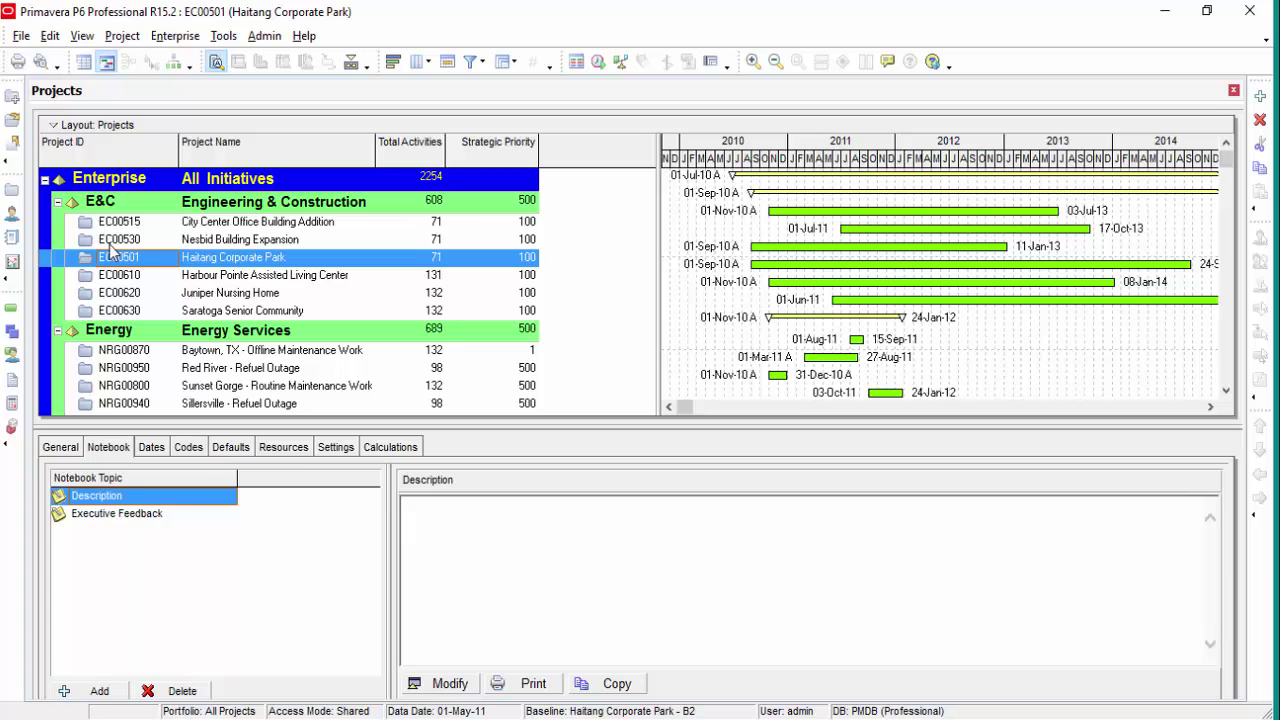
{"action": "key", "text": "ctrl+Tab"}
{"action": "key", "text": "ctrl+Tab"}
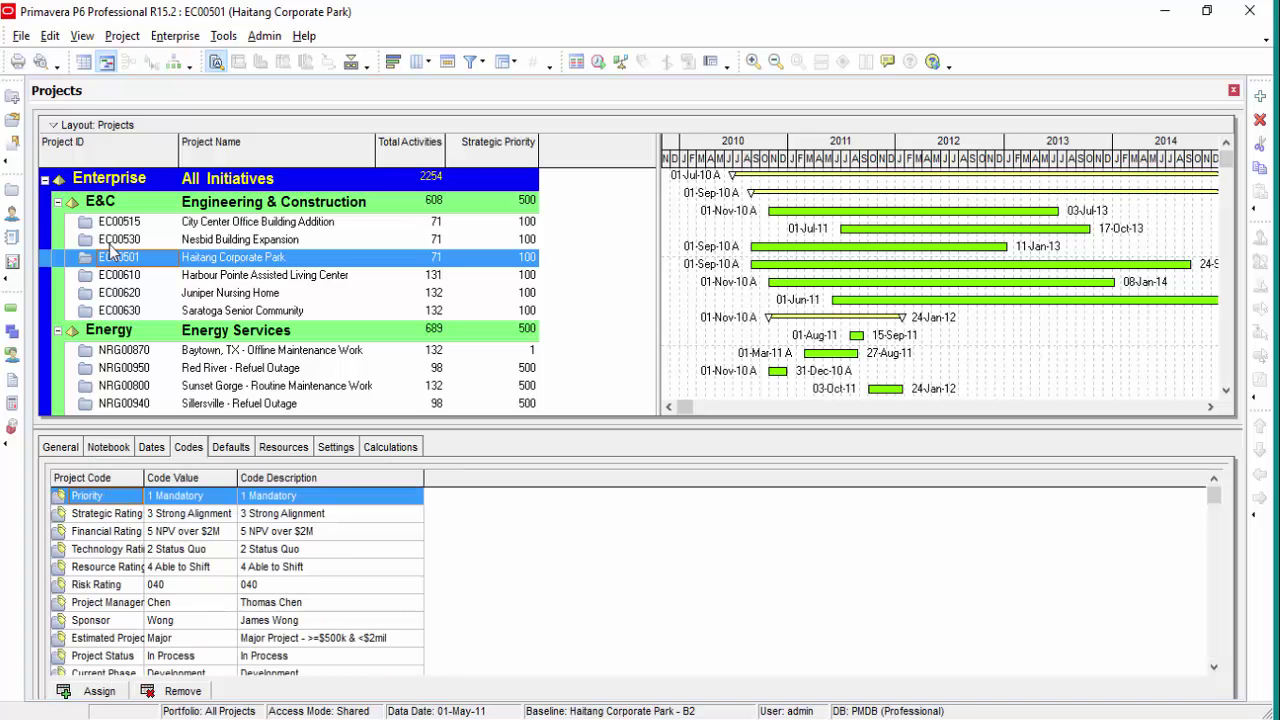
{"action": "key", "text": "ctrl+shift+Tab"}
{"action": "key", "text": "ctrl+shift+Tab"}
{"action": "key", "text": "ctrl+shift+Tab"}
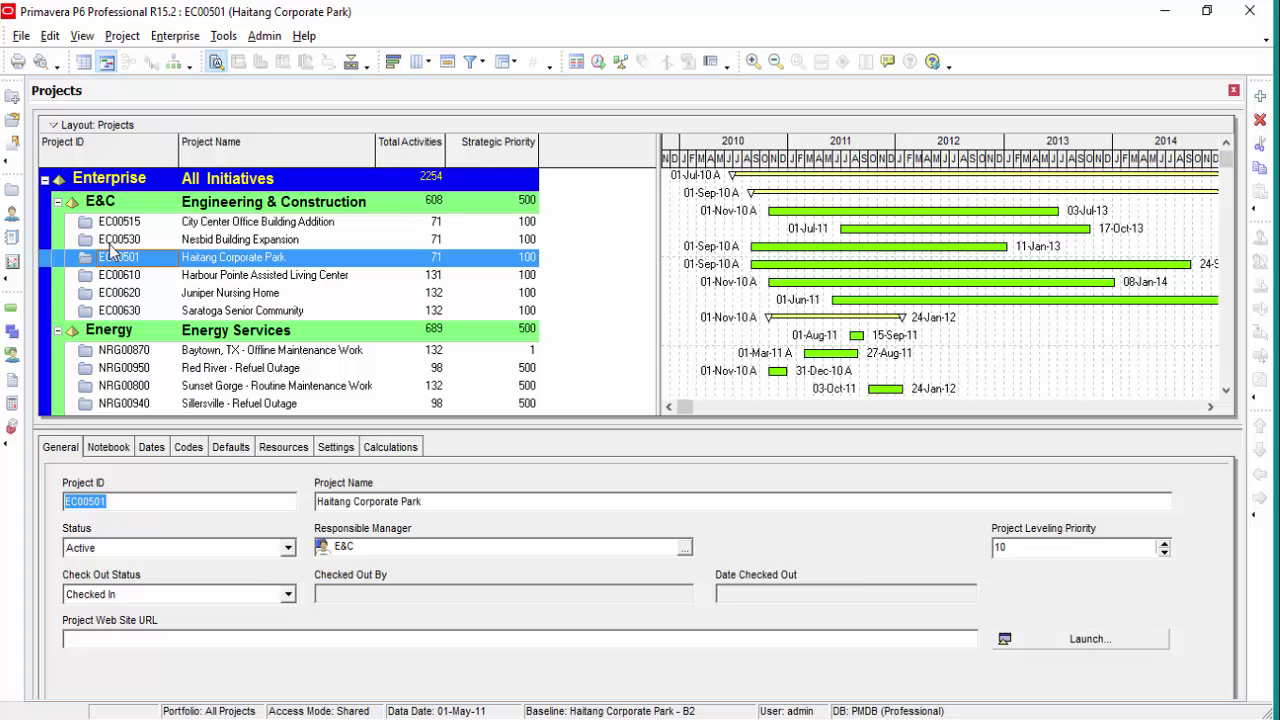
Sort the projects list in turn by Project ID, Project Name in both directions, Total Activities and finally Strategic Priority, and select project EC00515
{"action": "left_click", "coordinate": [110, 252]}
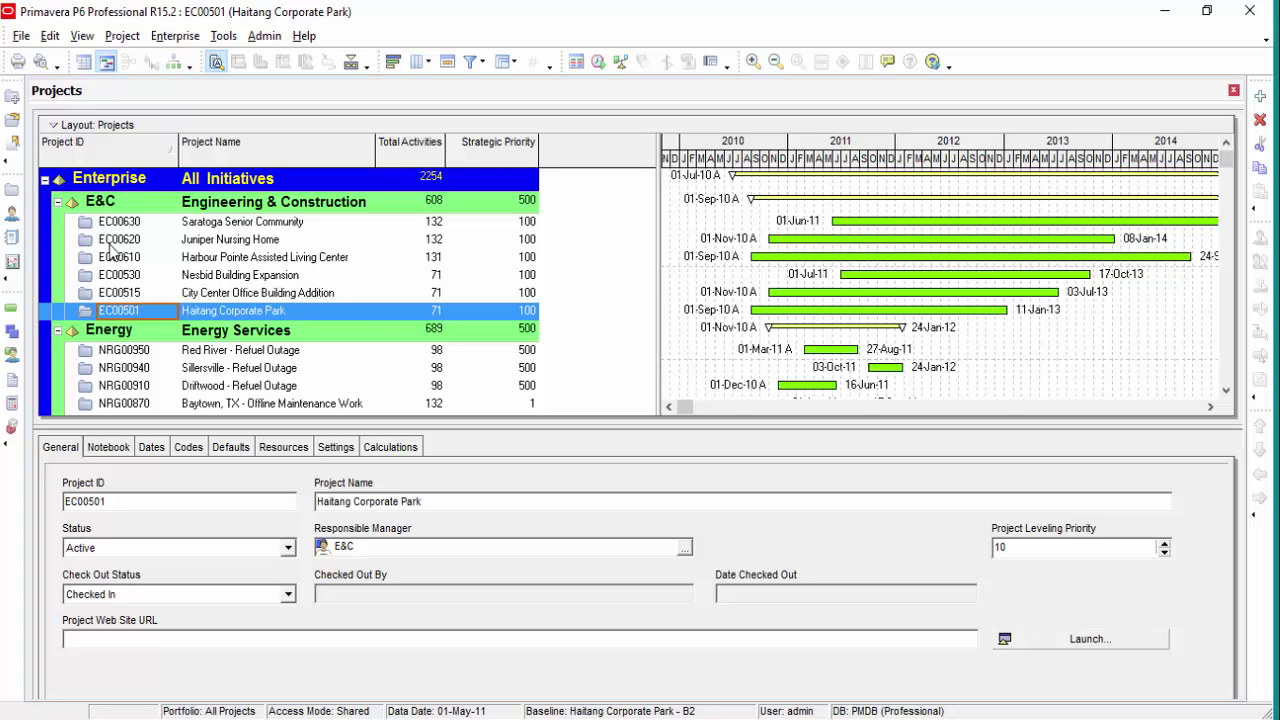
{"action": "left_click", "coordinate": [275, 142]}
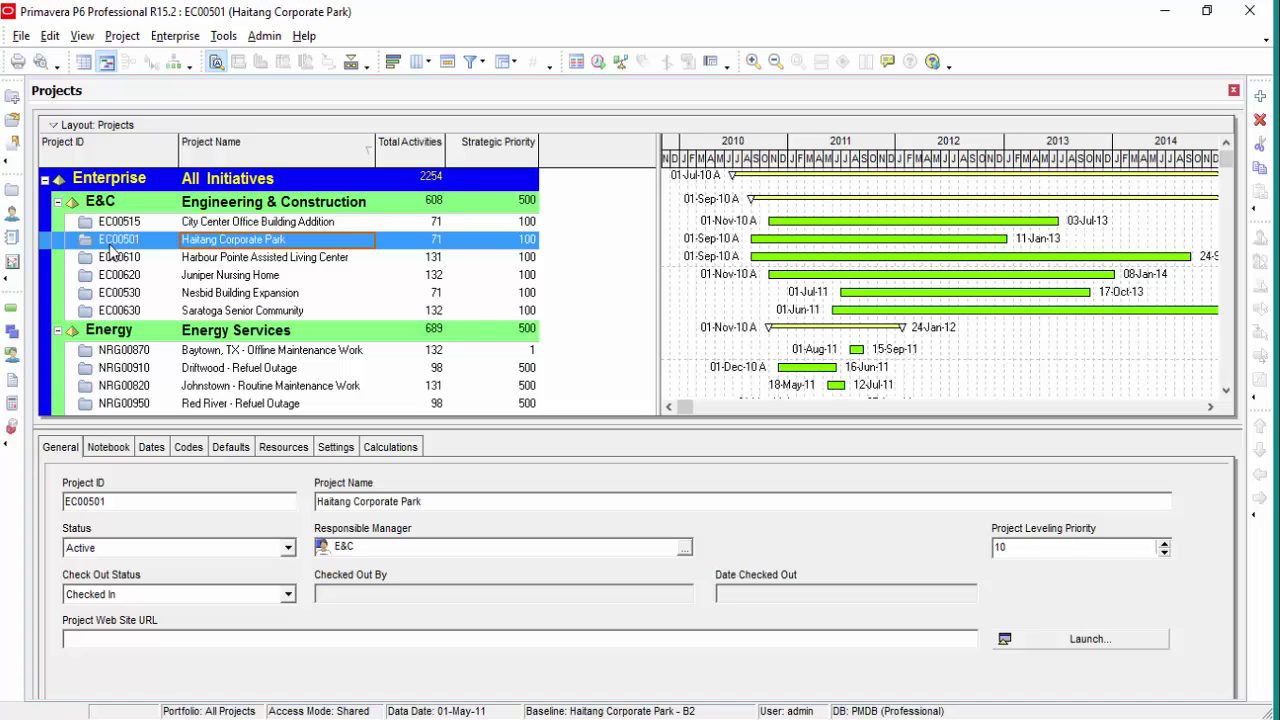
{"action": "left_click", "coordinate": [275, 147]}
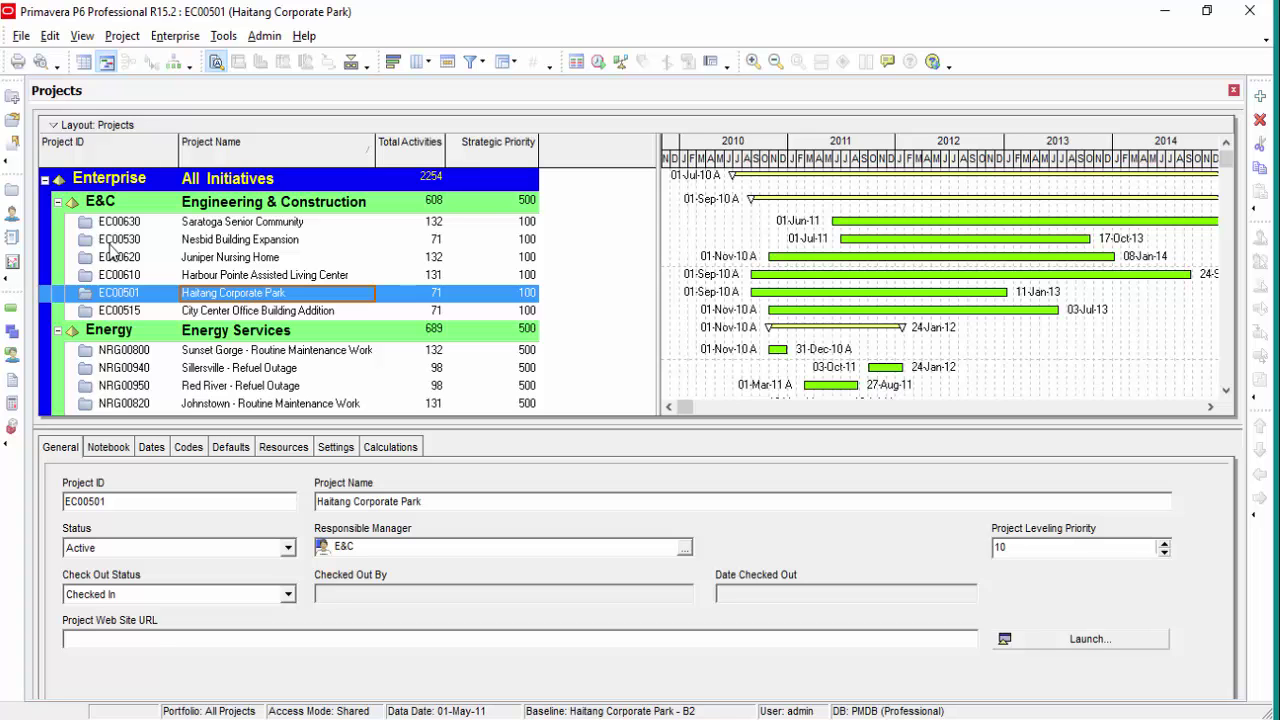
{"action": "left_click", "coordinate": [410, 148]}
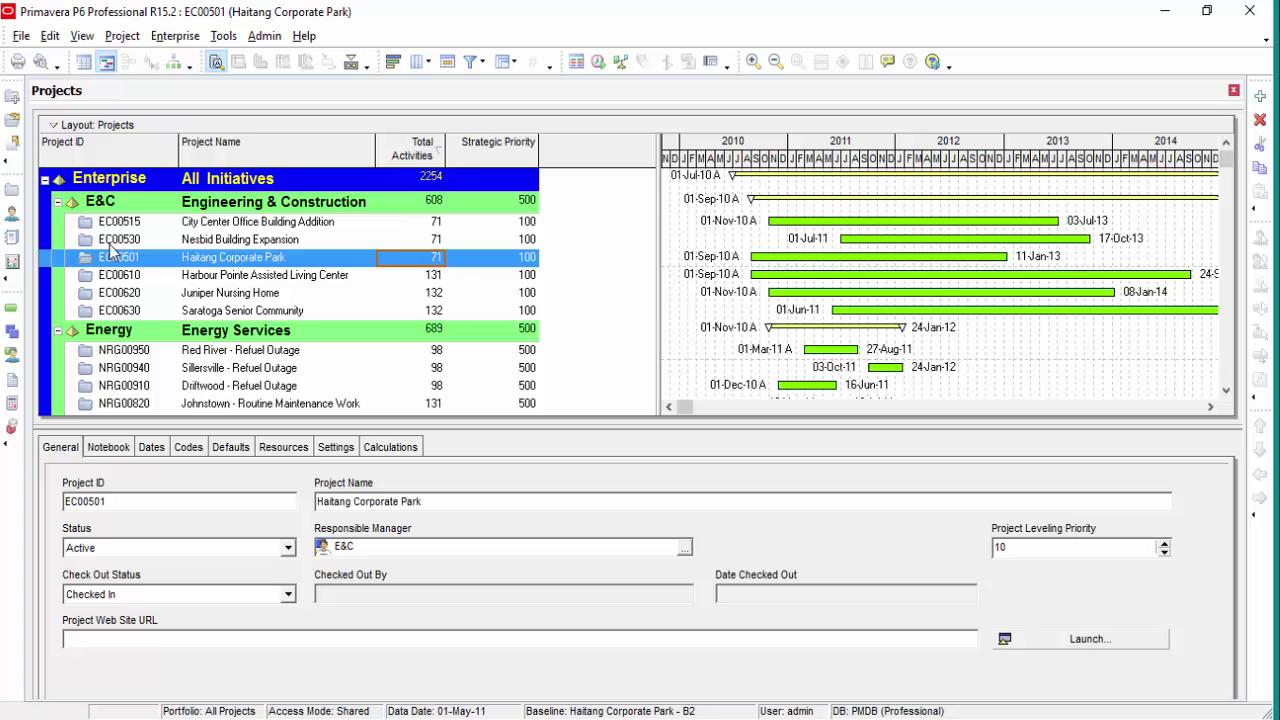
{"action": "left_click", "coordinate": [492, 148]}
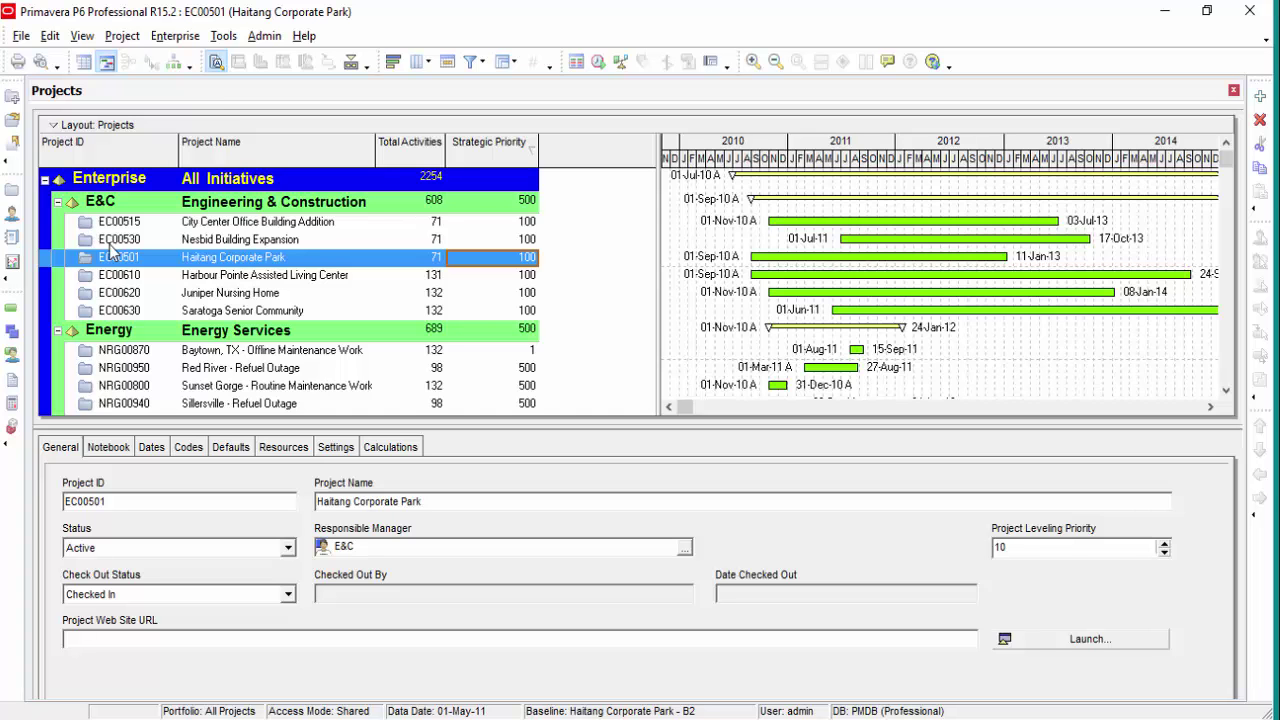
{"action": "left_click", "coordinate": [111, 224]}
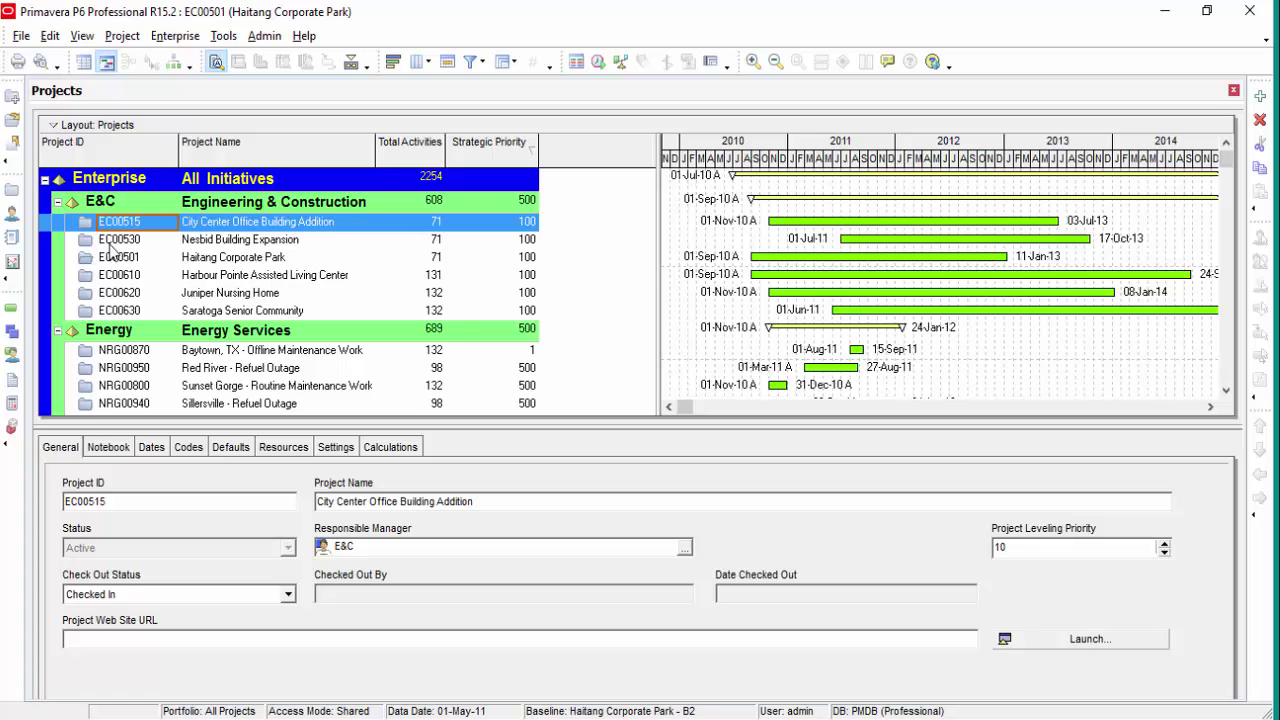